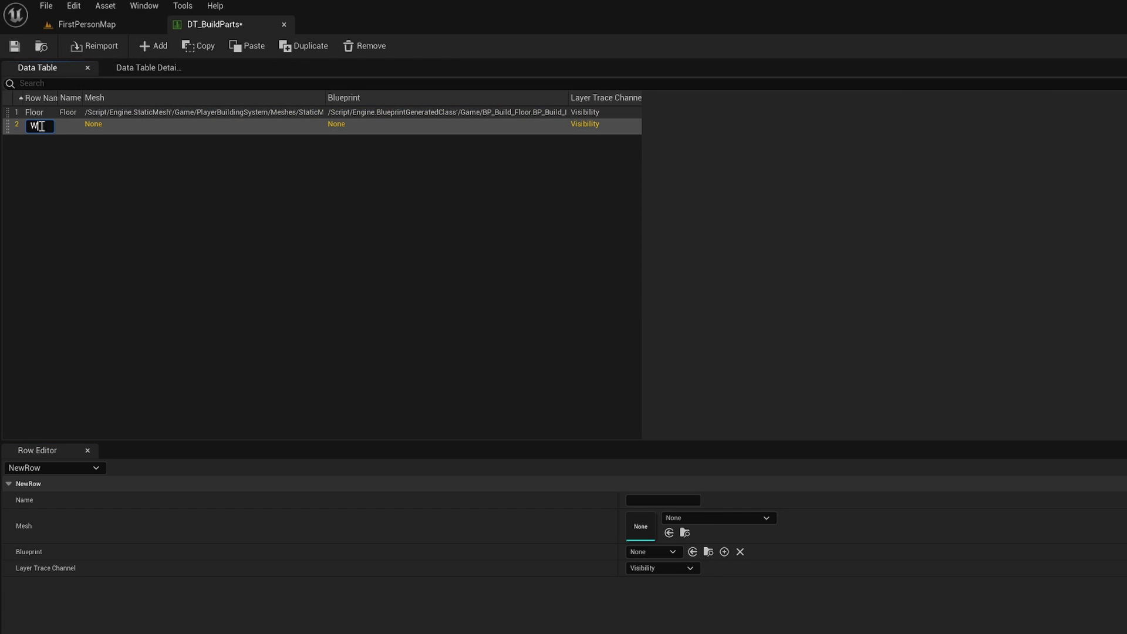
Name the new row Wall, set its Name value to Wall, and search the meshes for 'wall'
{"action": "type", "text": "all"}
{"action": "key", "text": "Return"}
{"action": "left_click", "coordinate": [652, 500]}
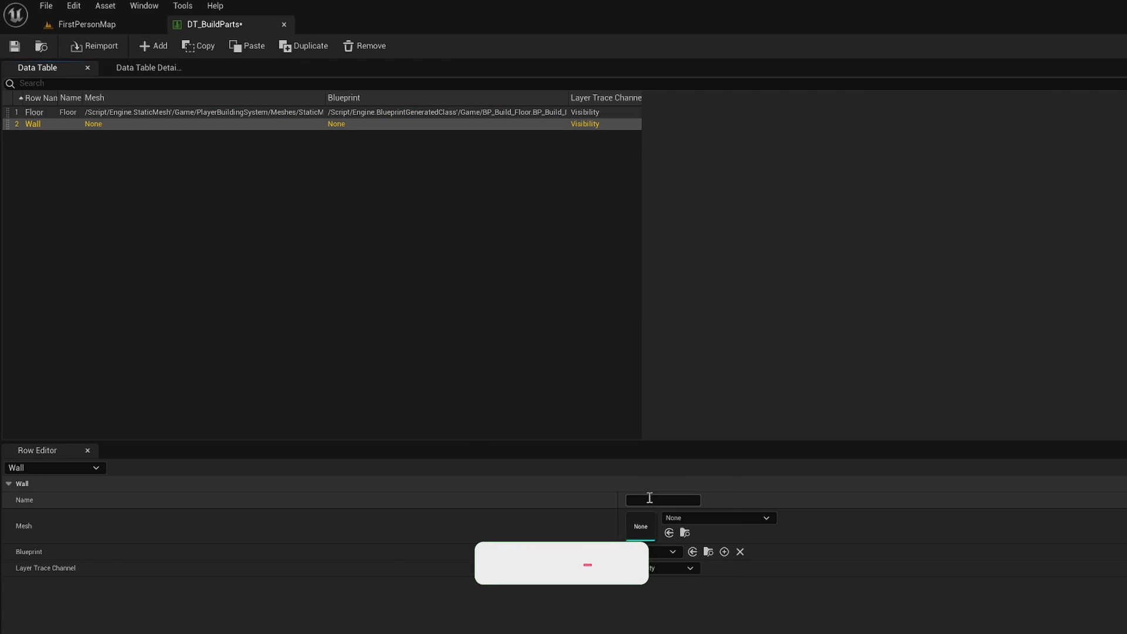
{"action": "type", "text": "Wall"}
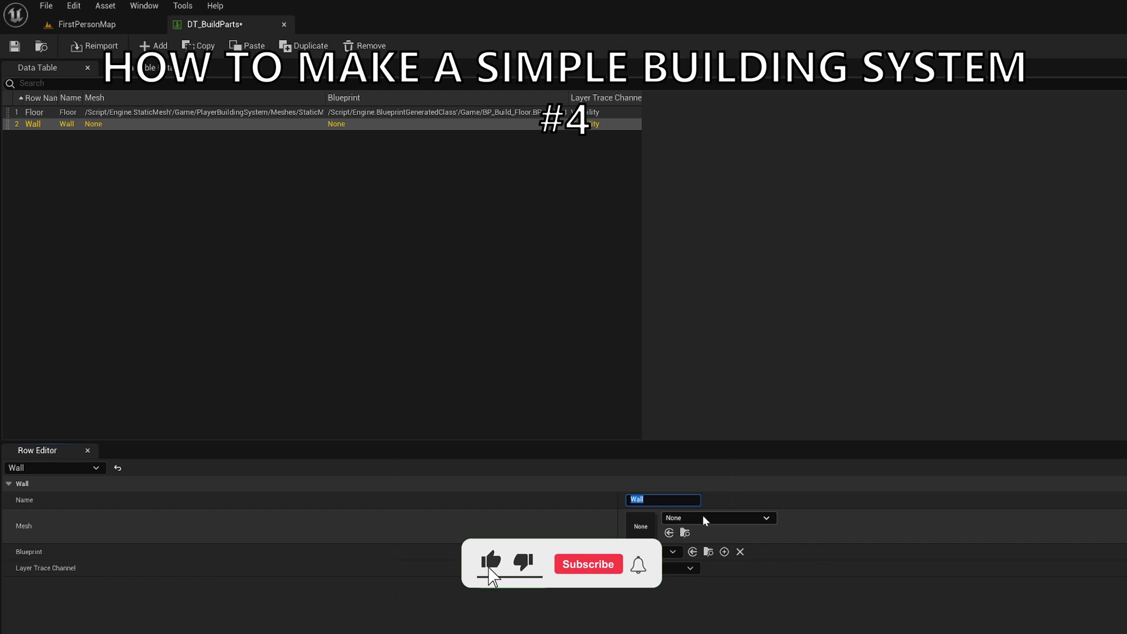
{"action": "left_click", "coordinate": [706, 518]}
{"action": "type", "text": "wall"}
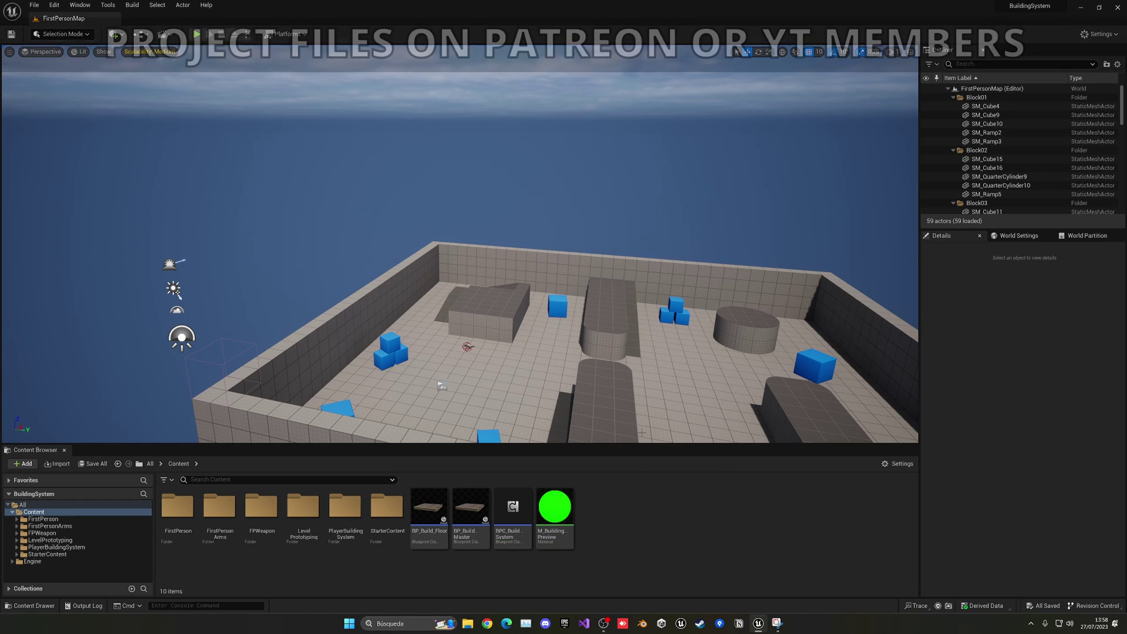
Create a Blueprint Structure asset in Content named S_BuildParts
{"action": "right_click", "coordinate": [635, 499]}
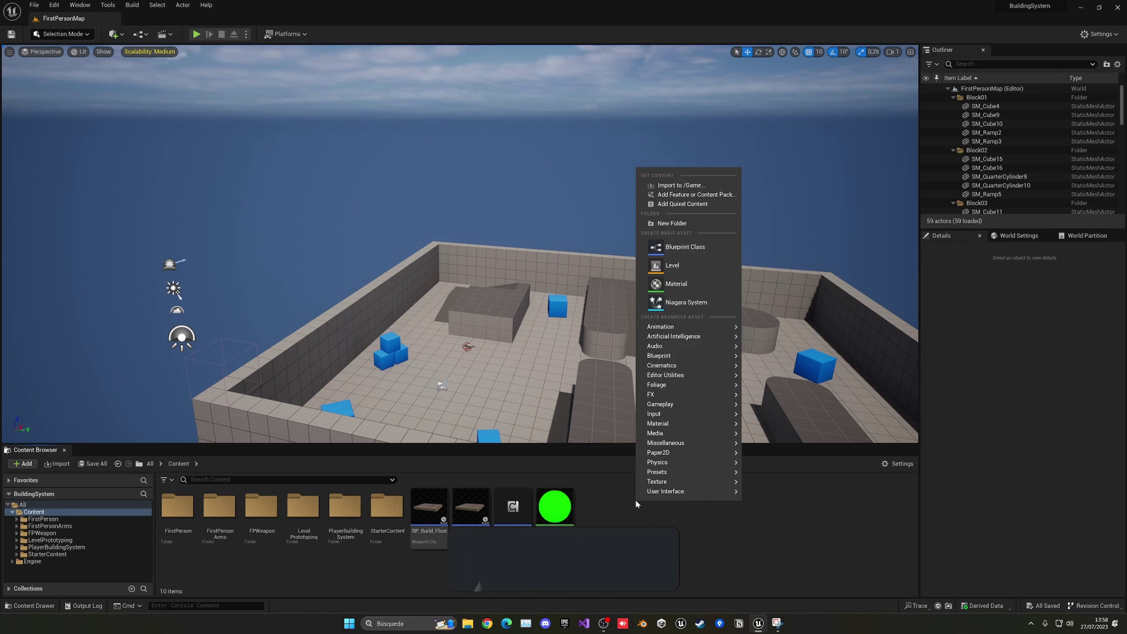
{"action": "mouse_move", "coordinate": [675, 355]}
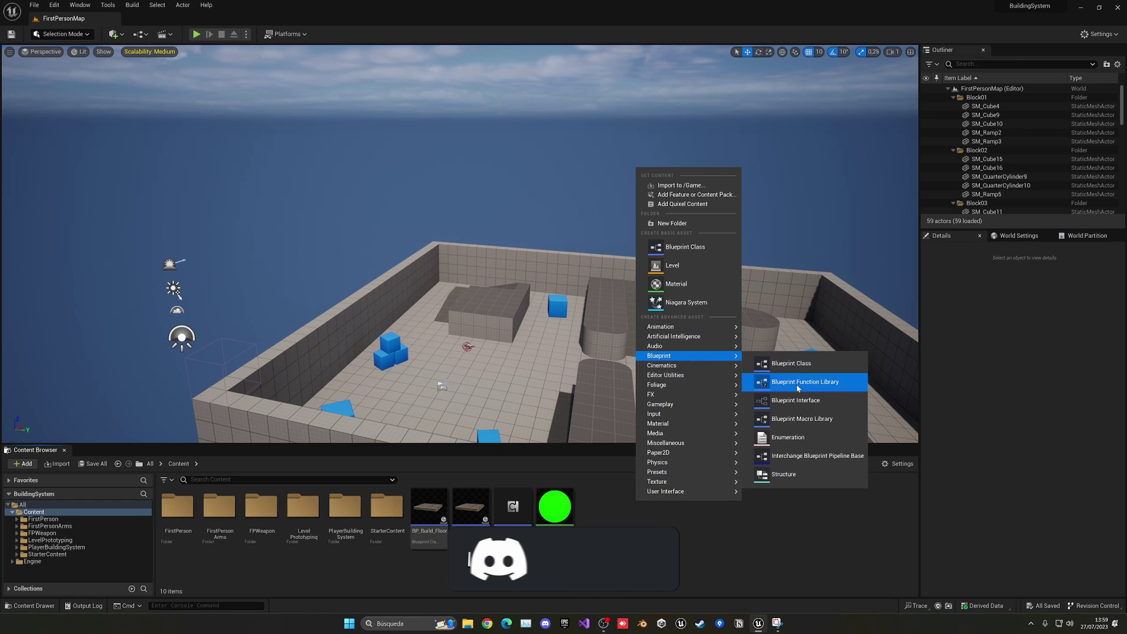
{"action": "left_click", "coordinate": [783, 475]}
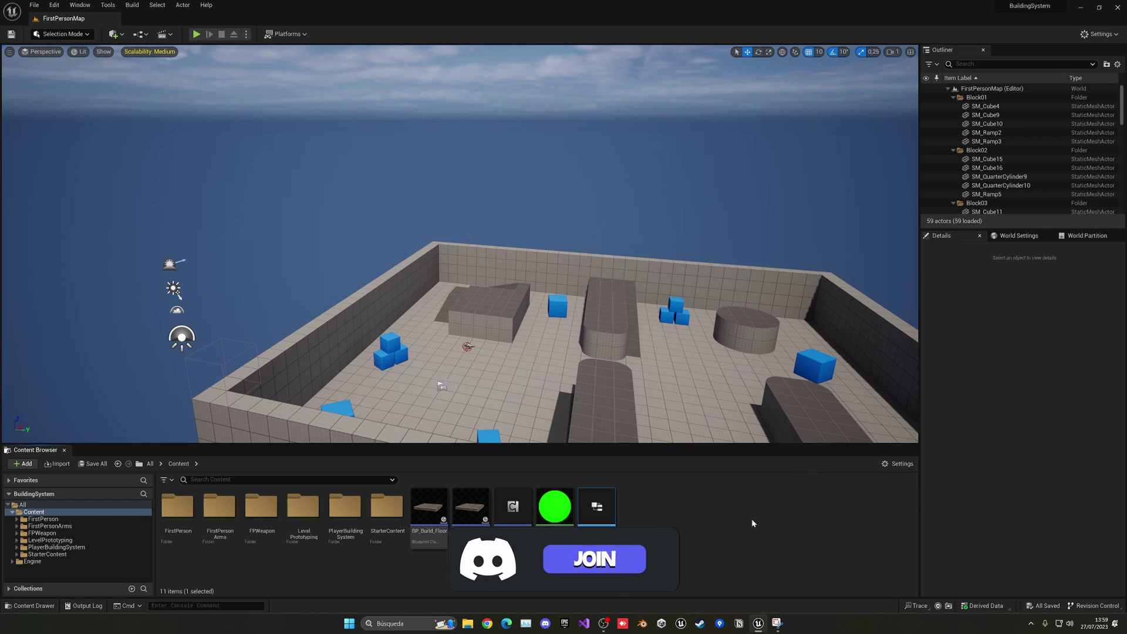
{"action": "type", "text": "BuildParts"}
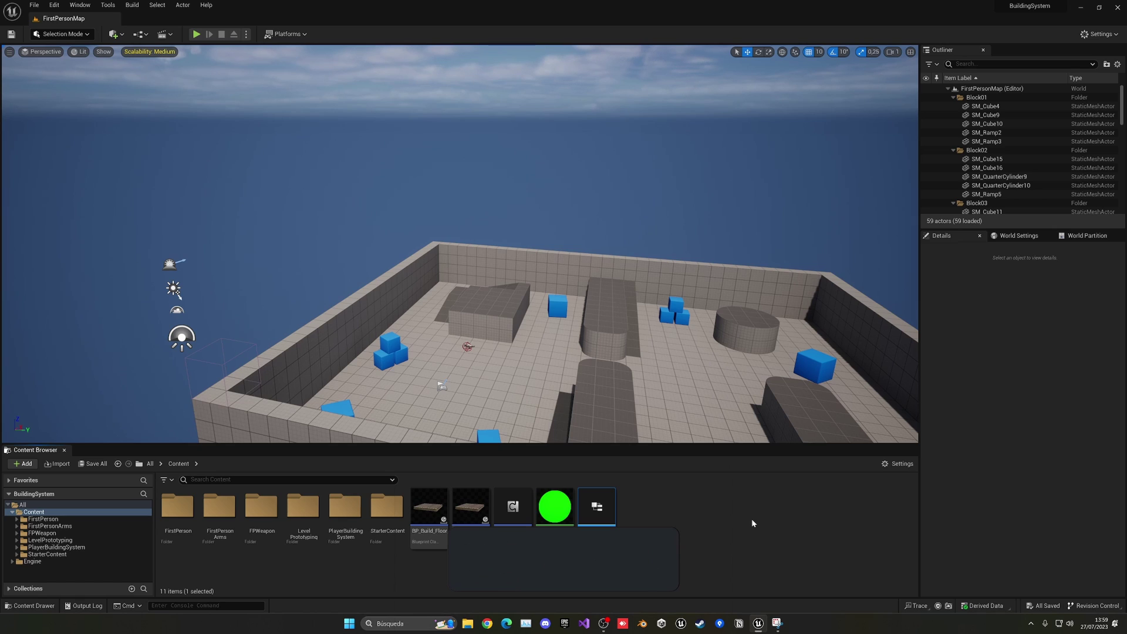
{"action": "key", "text": "Return"}
Rename the first structure member to Name and make it a String
{"action": "key", "text": "Return"}
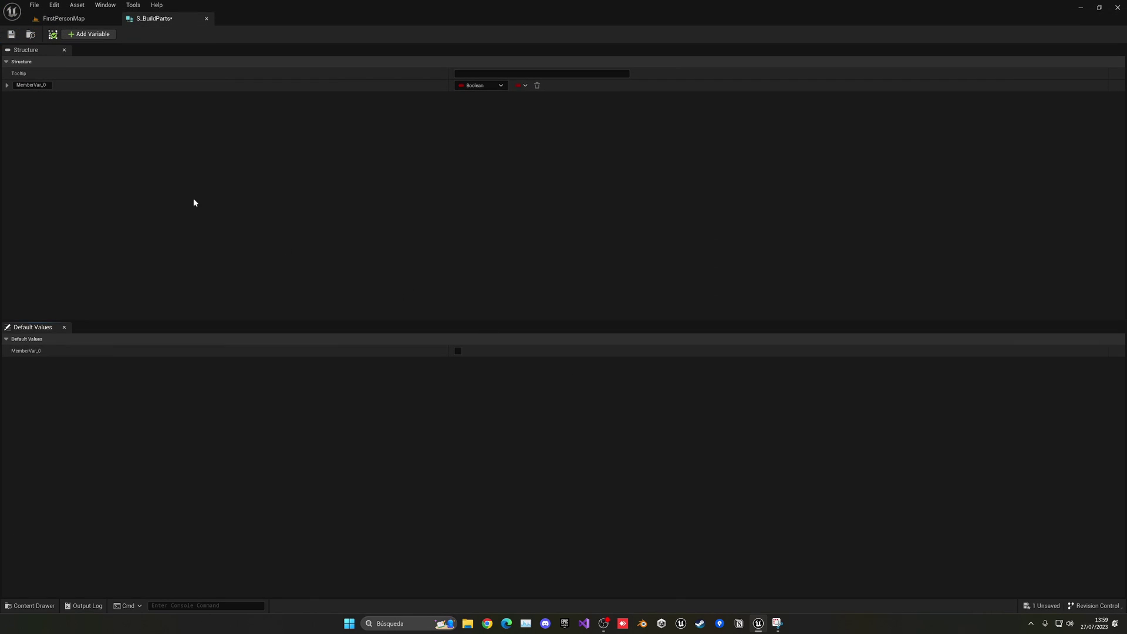
{"action": "left_click", "coordinate": [31, 85]}
{"action": "type", "text": "Name"}
{"action": "key", "text": "Return"}
{"action": "left_click", "coordinate": [480, 85]}
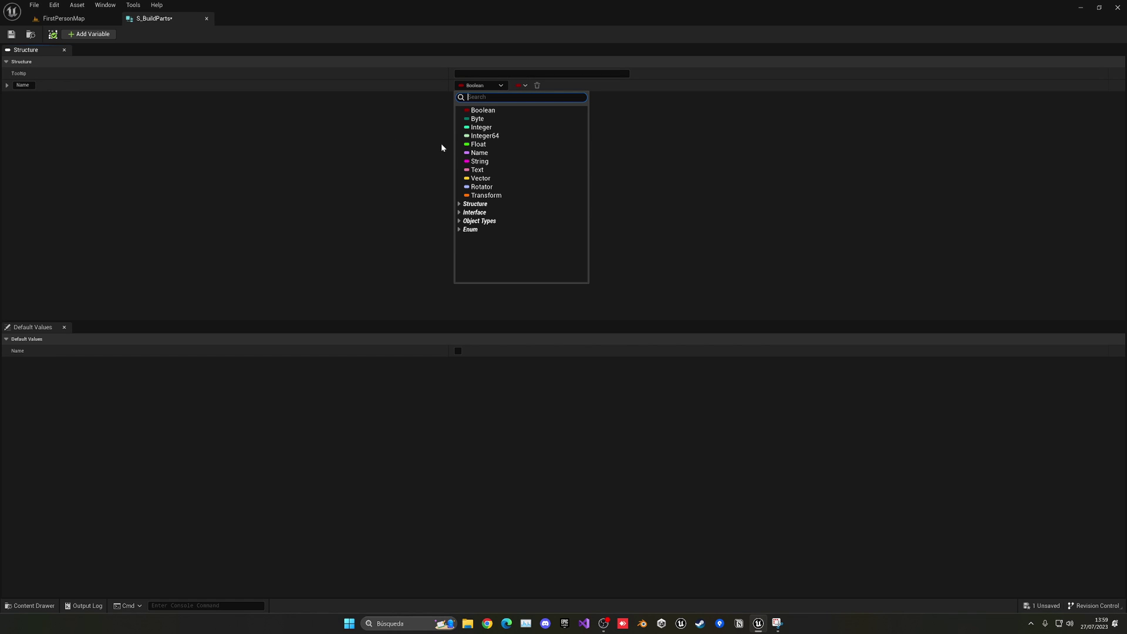
{"action": "left_click", "coordinate": [498, 162]}
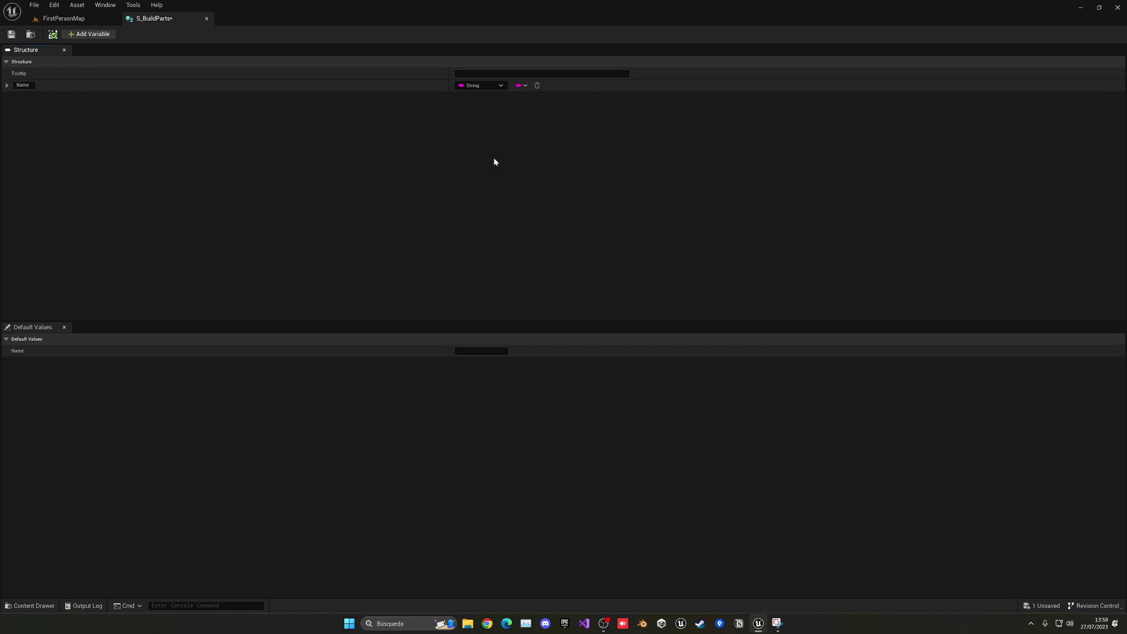
Add a second member named Mesh typed as a Static Mesh object reference
{"action": "left_click", "coordinate": [94, 34]}
{"action": "type", "text": "Mesh"}
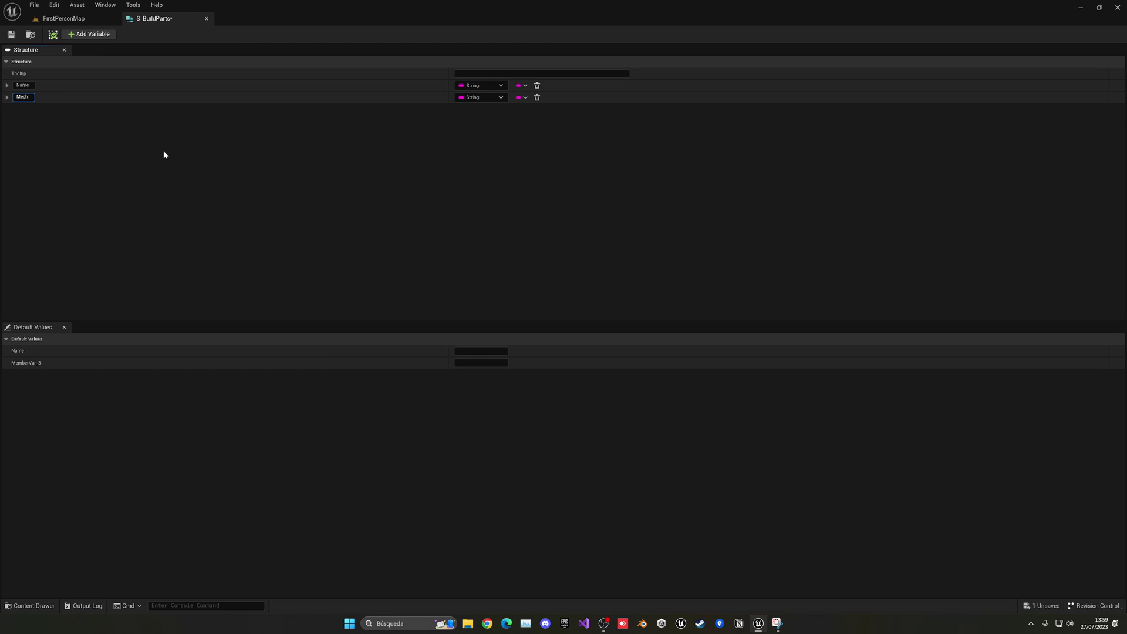
{"action": "key", "text": "Return"}
{"action": "left_click", "coordinate": [485, 97]}
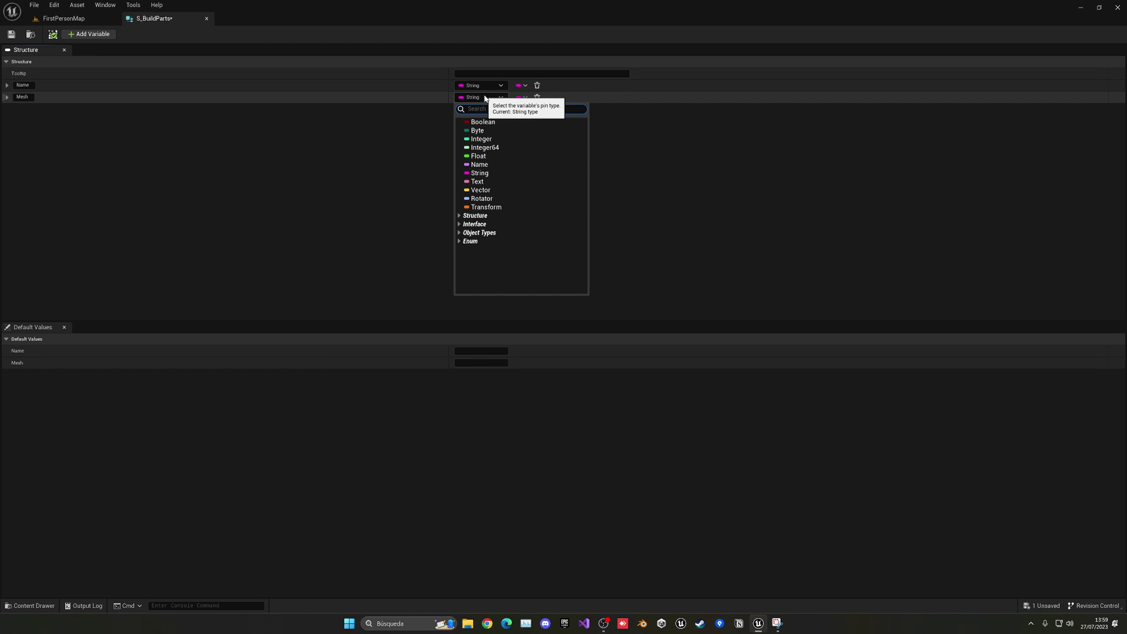
{"action": "type", "text": "static mesh"}
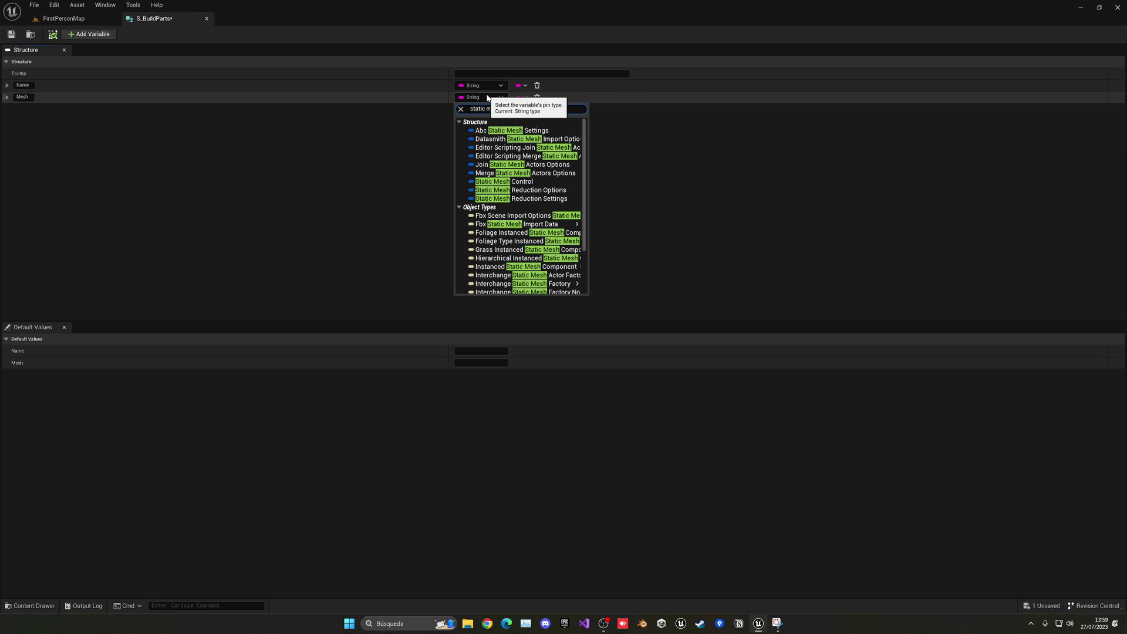
{"action": "scroll", "coordinate": [517, 248], "scroll_direction": "down", "scroll_amount": 3}
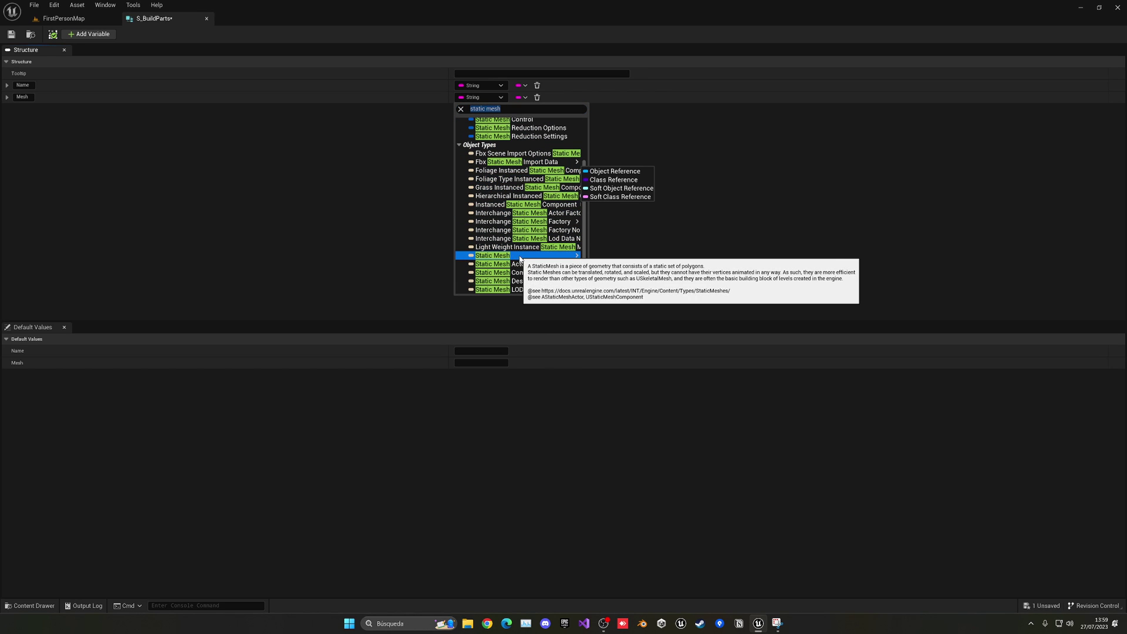
{"action": "left_click", "coordinate": [592, 260]}
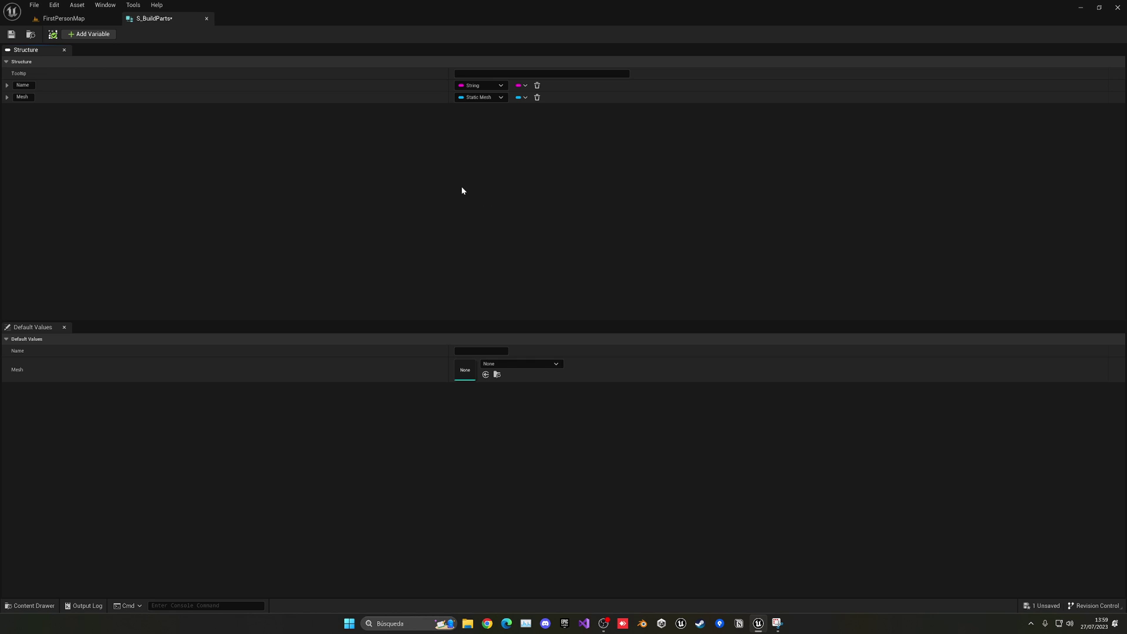
Add a third member named Blueprint typed as an Actor class reference
{"action": "left_click", "coordinate": [88, 34]}
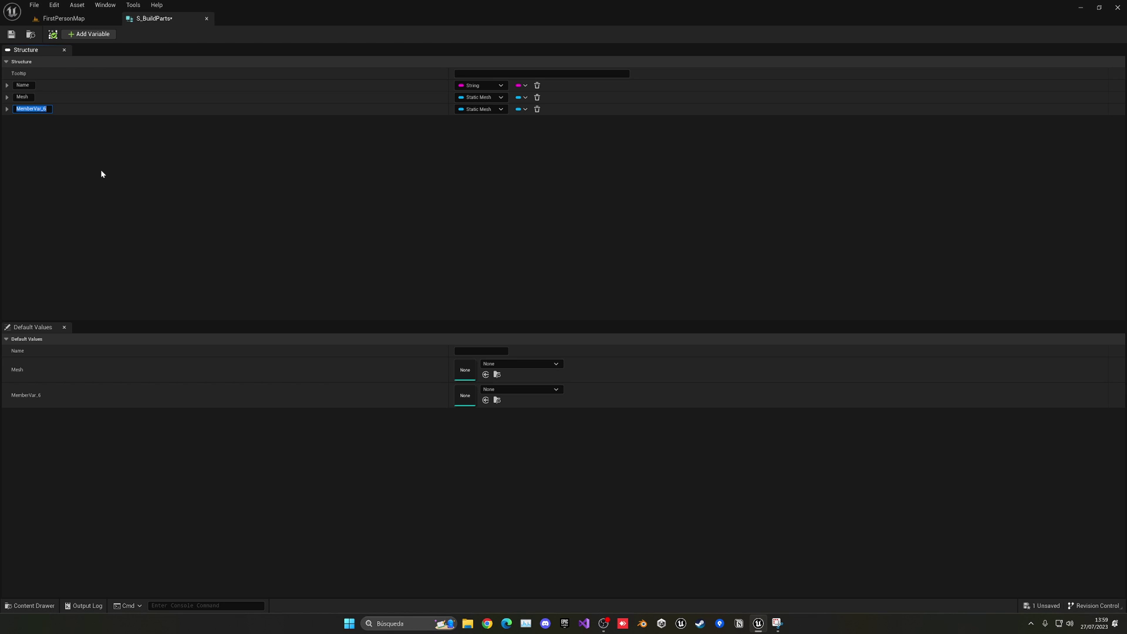
{"action": "type", "text": "Blueprint"}
{"action": "key", "text": "Return"}
{"action": "left_click", "coordinate": [479, 111]}
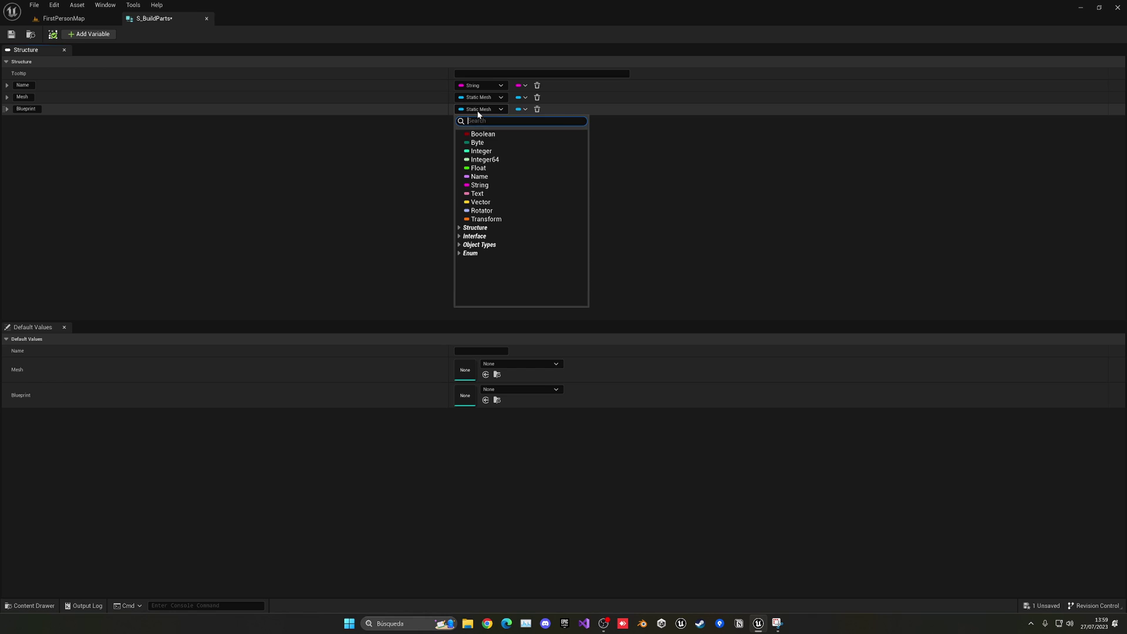
{"action": "type", "text": "actor"}
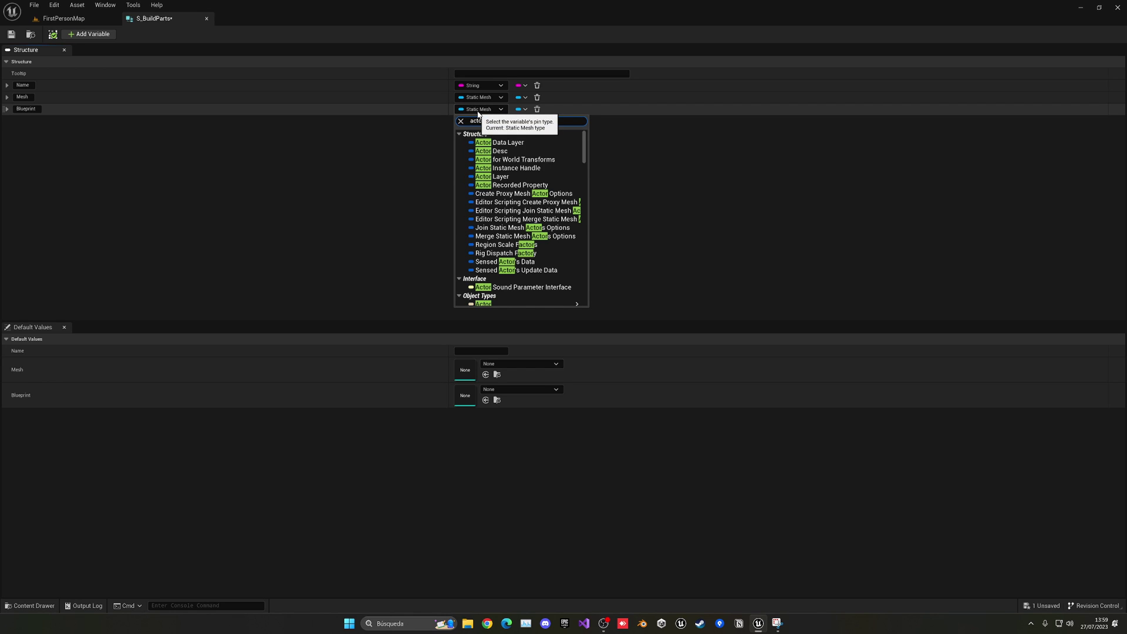
{"action": "scroll", "coordinate": [515, 194], "scroll_direction": "down", "scroll_amount": 5}
{"action": "mouse_move", "coordinate": [515, 196]}
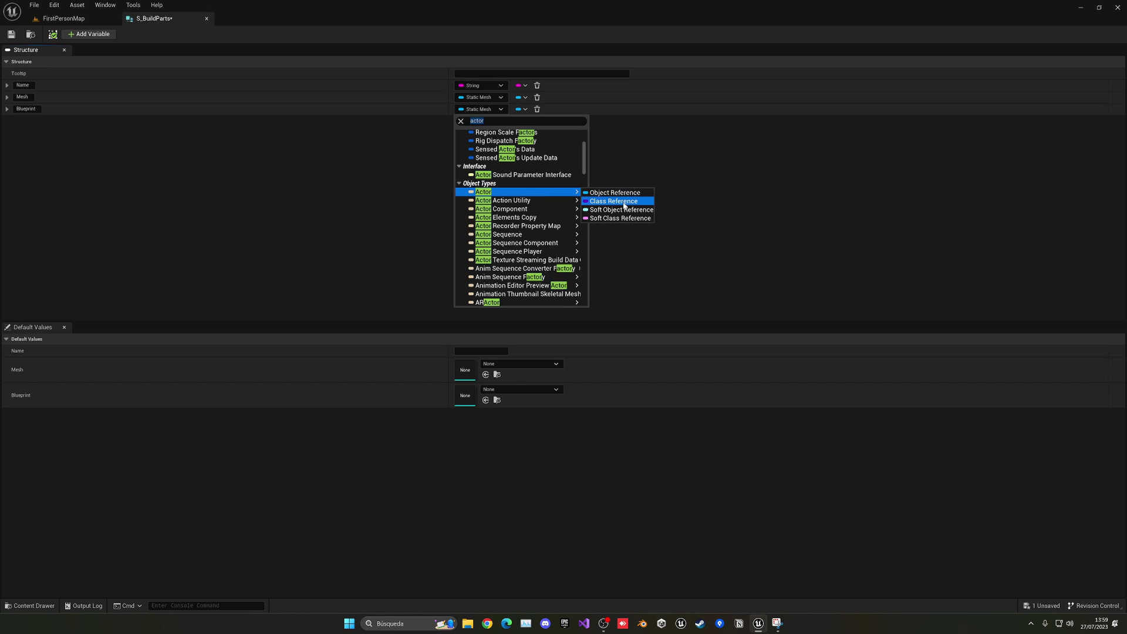
{"action": "left_click", "coordinate": [614, 203]}
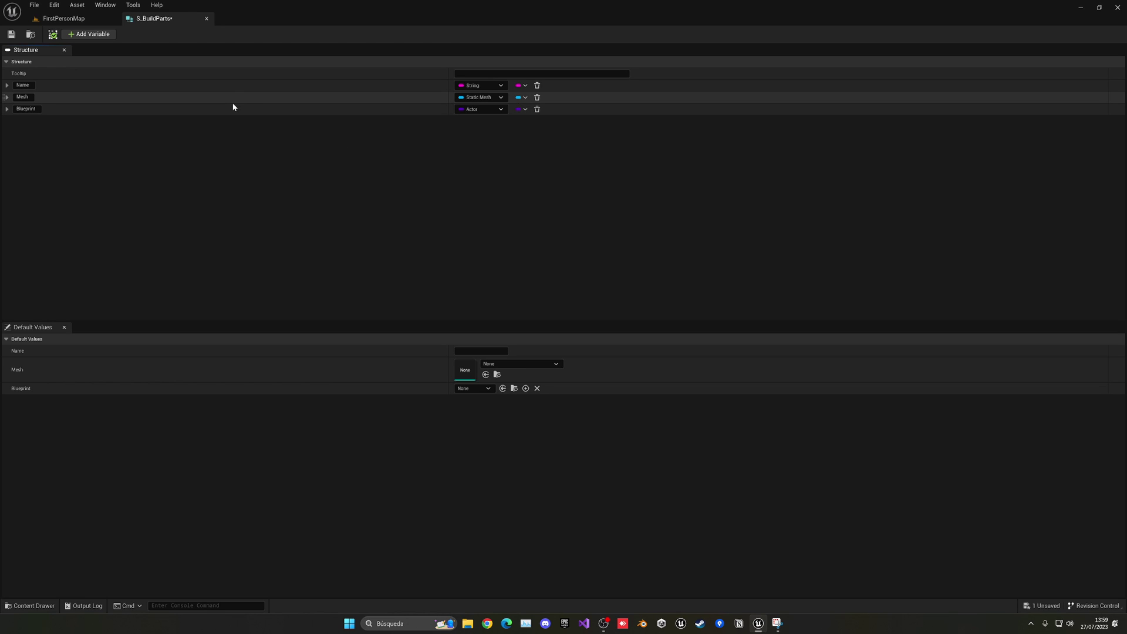
Add a fourth member and name it Layer Trace Channel, correcting the typo
{"action": "left_click", "coordinate": [103, 35]}
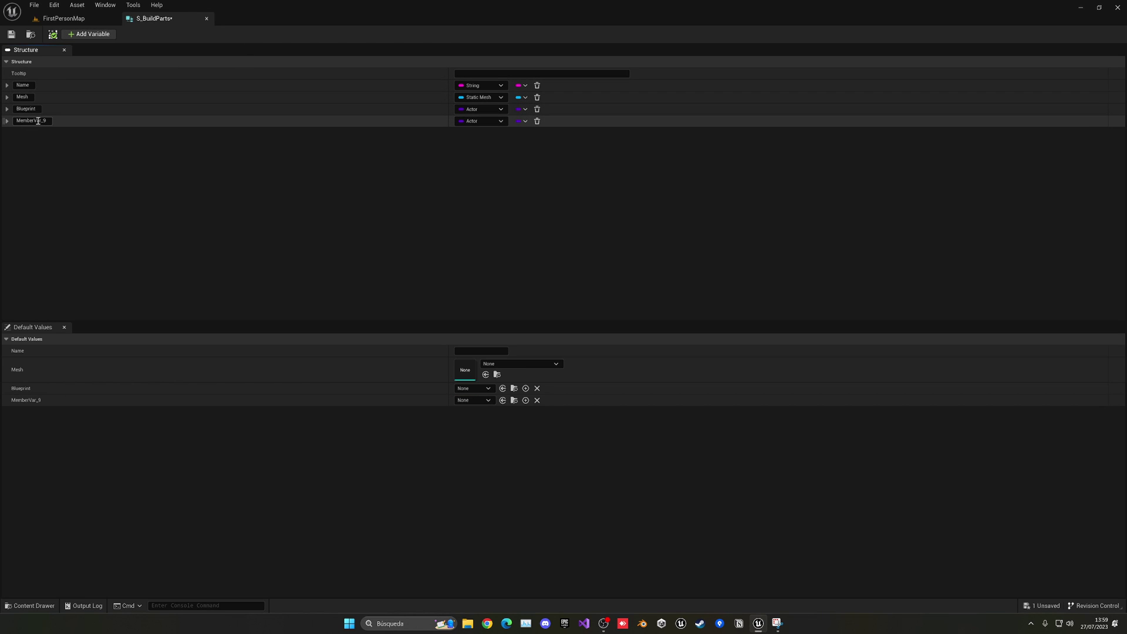
{"action": "double_click", "coordinate": [32, 122]}
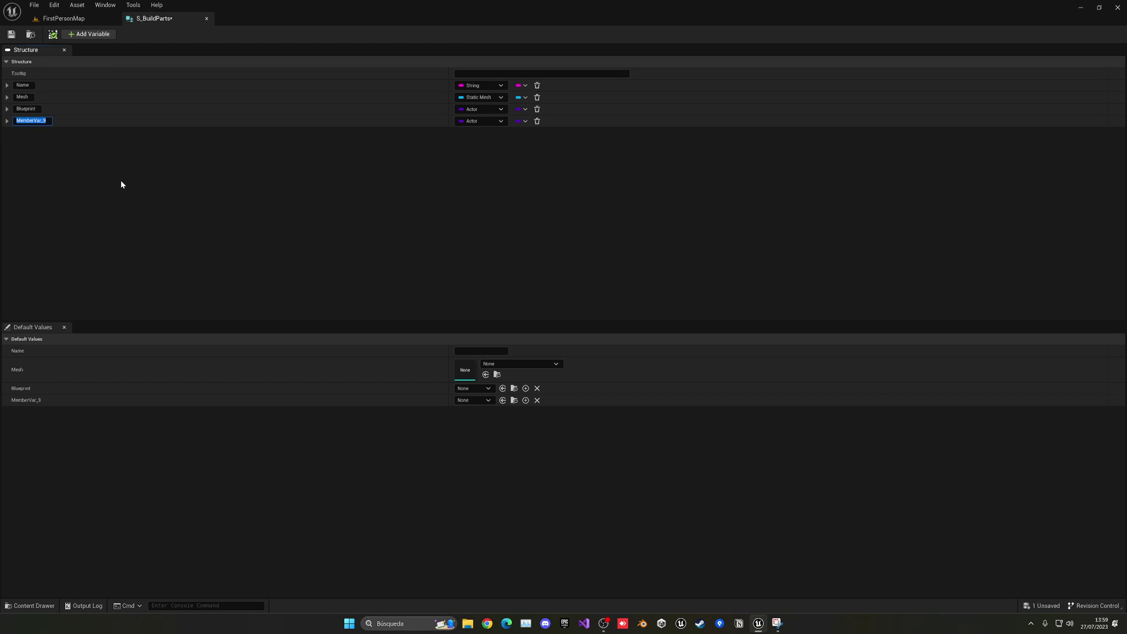
{"action": "type", "text": "Layer Traxe Channel"}
{"action": "key", "text": "Return"}
{"action": "left_click", "coordinate": [44, 120]}
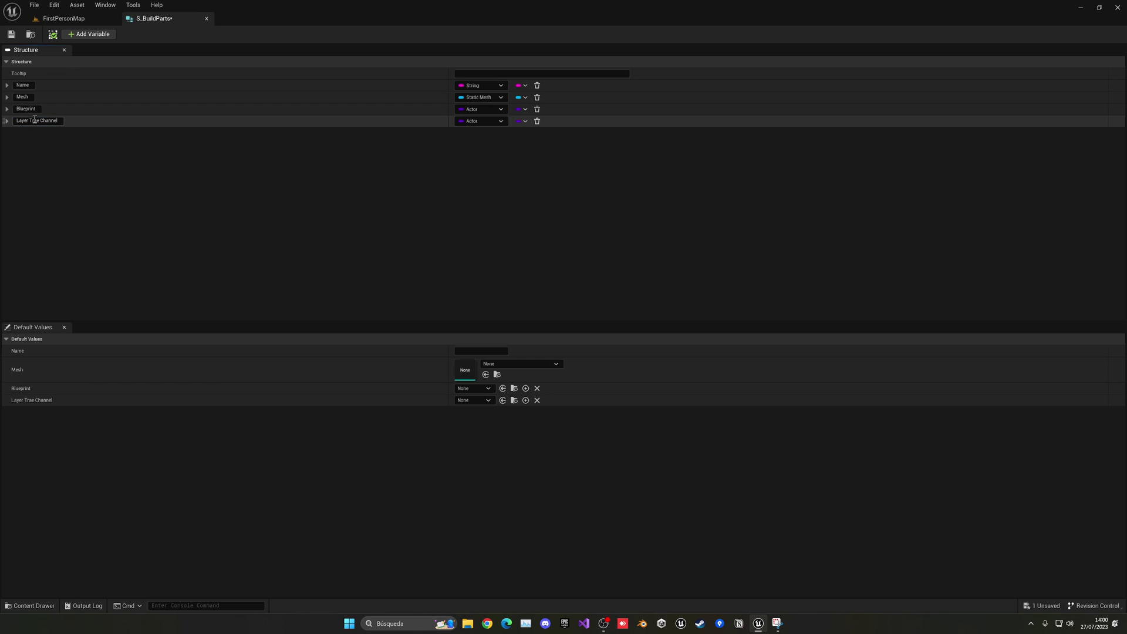
{"action": "left_click", "coordinate": [35, 121]}
{"action": "type", "text": "c"}
{"action": "left_click", "coordinate": [98, 154]}
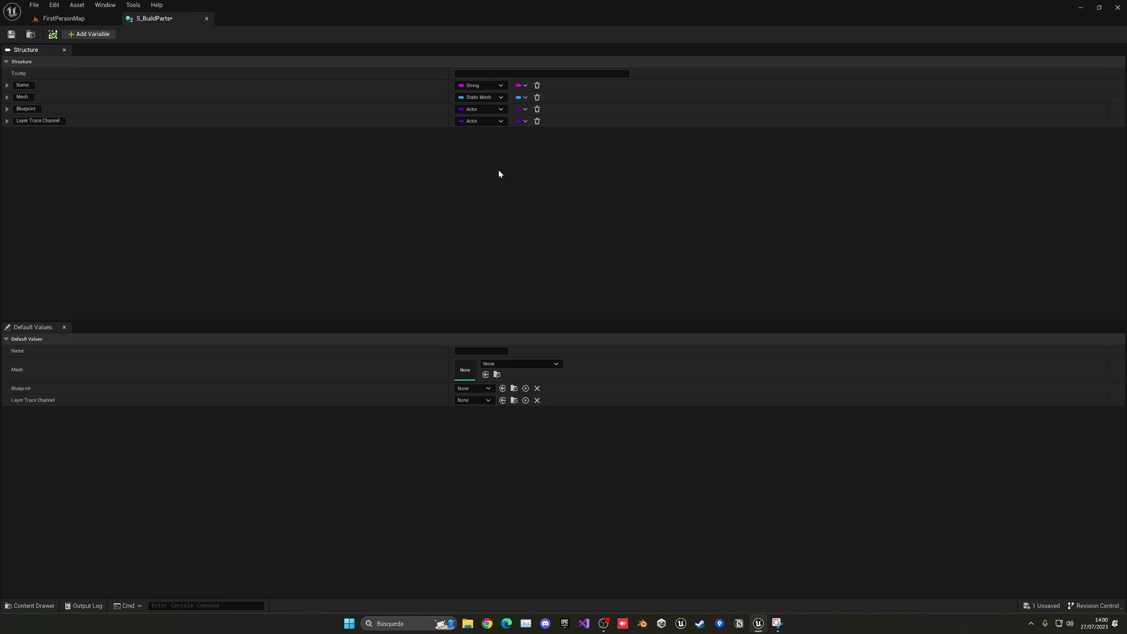
Make Layer Trace Channel an ETrace Type Query and check its Visibility default
{"action": "left_click", "coordinate": [475, 125]}
{"action": "type", "text": "etarce"}
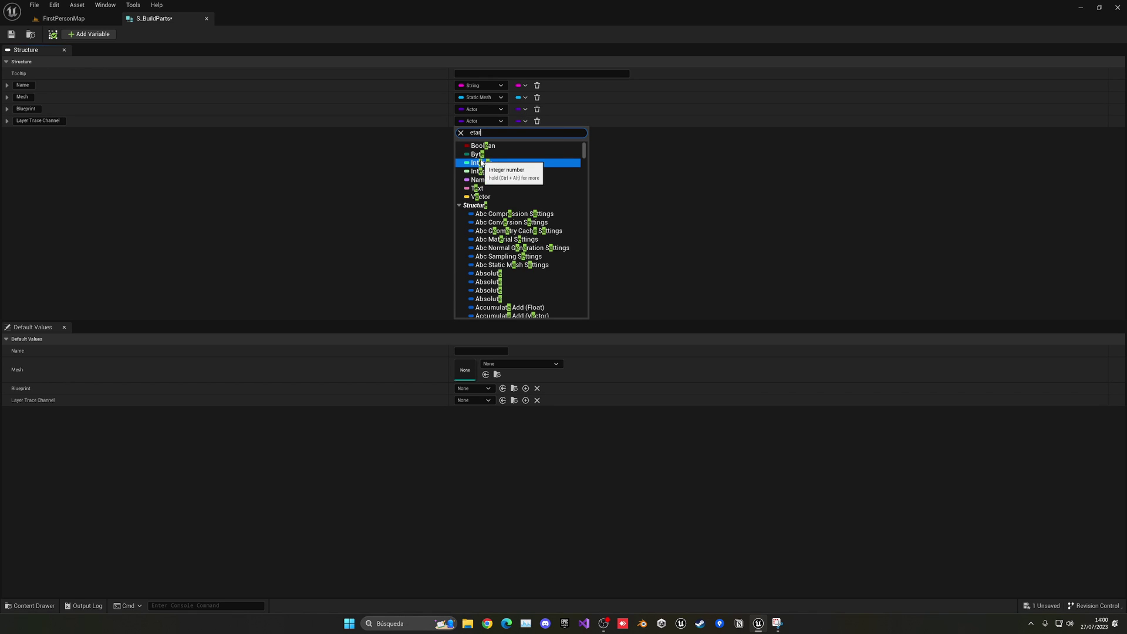
{"action": "double_click", "coordinate": [480, 133]}
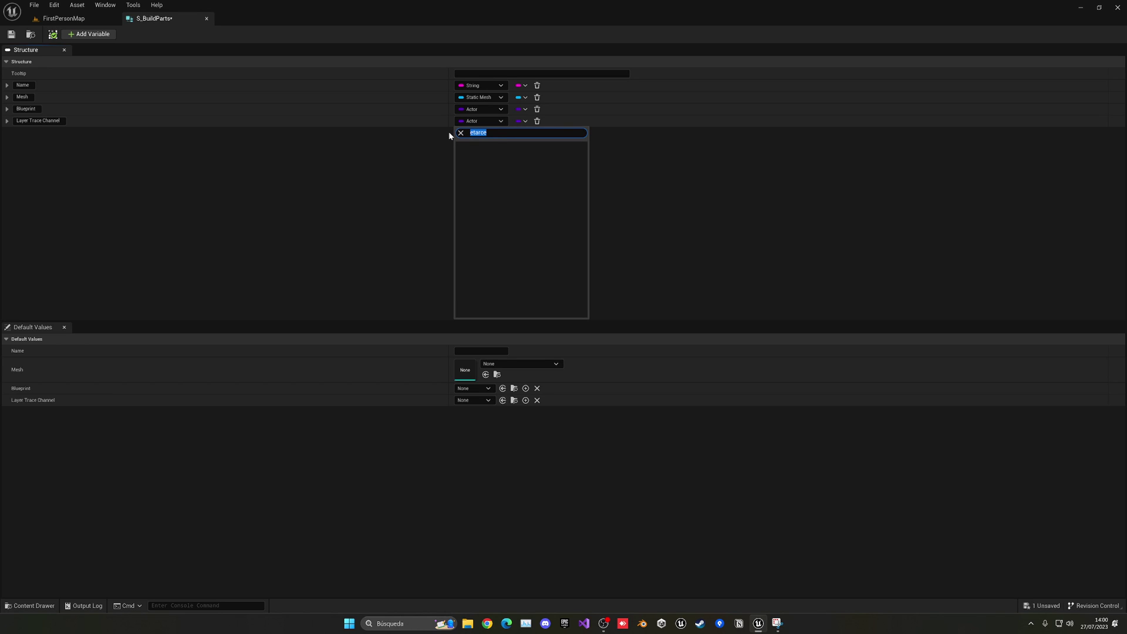
{"action": "type", "text": "etrace"}
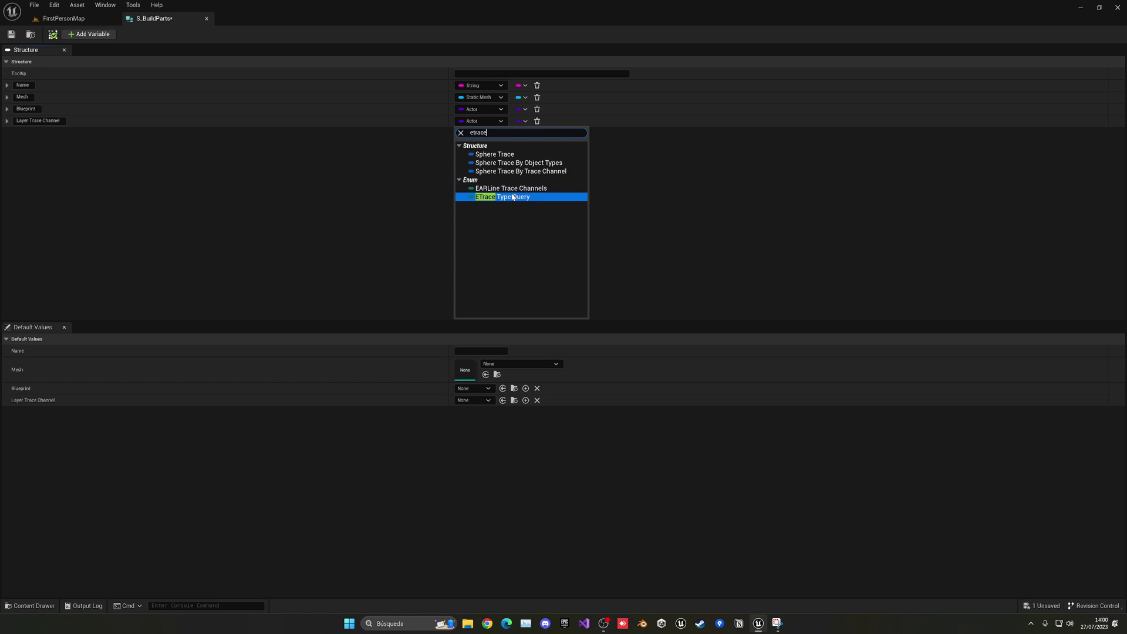
{"action": "key", "text": "Down"}
{"action": "left_click", "coordinate": [514, 197]}
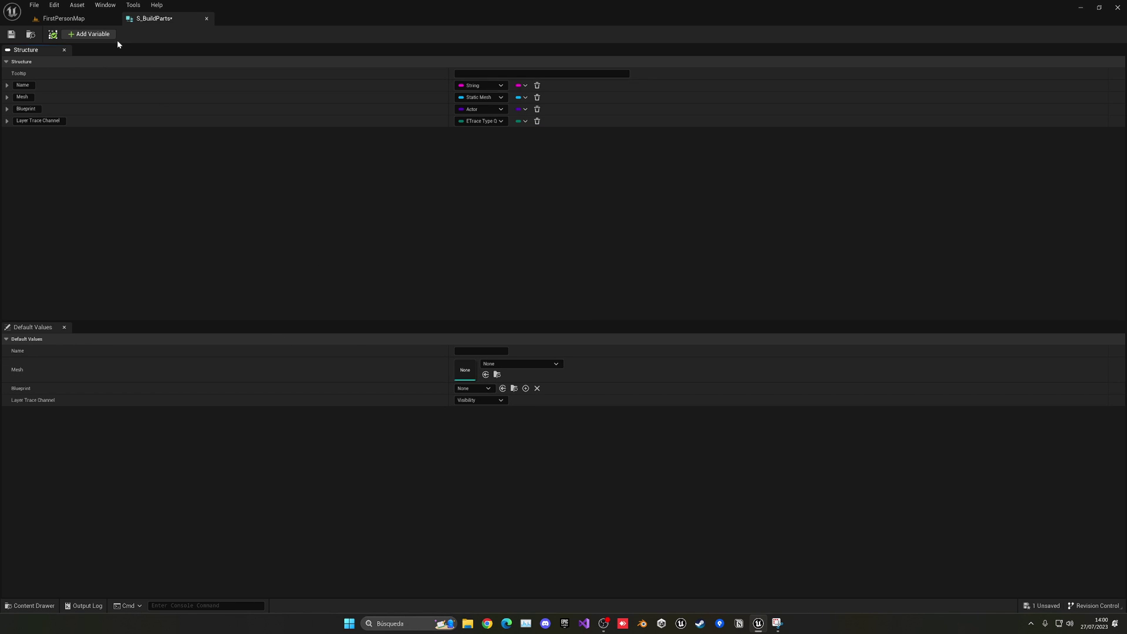
{"action": "left_click", "coordinate": [489, 402]}
Save the S_BuildParts structure and close its editor
{"action": "left_click", "coordinate": [489, 452]}
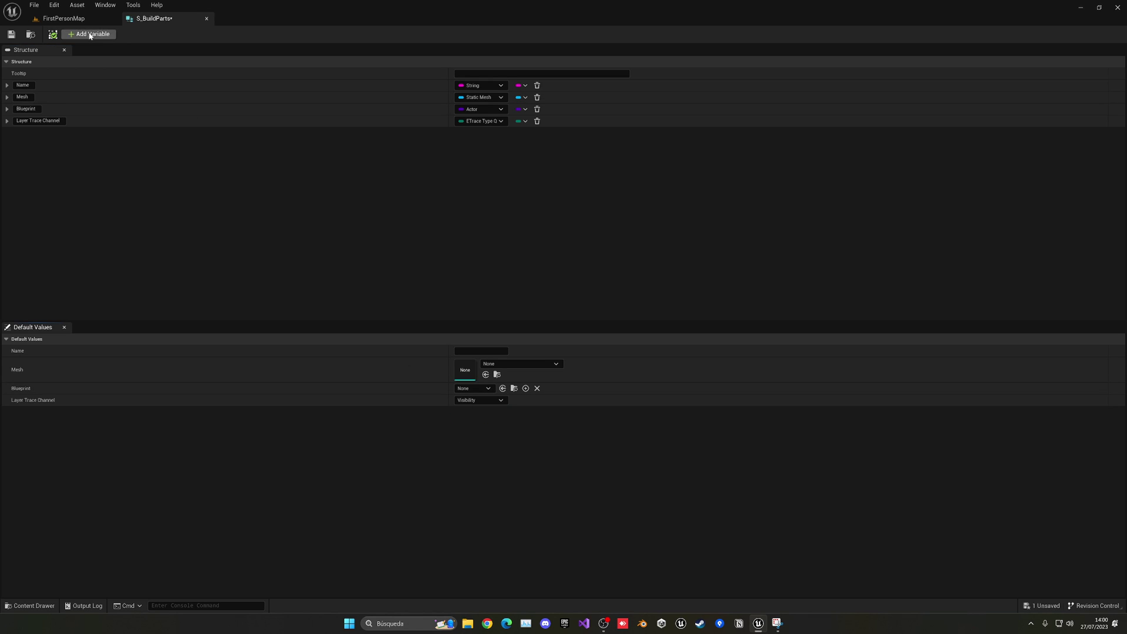
{"action": "left_click", "coordinate": [11, 34]}
{"action": "left_click", "coordinate": [206, 18]}
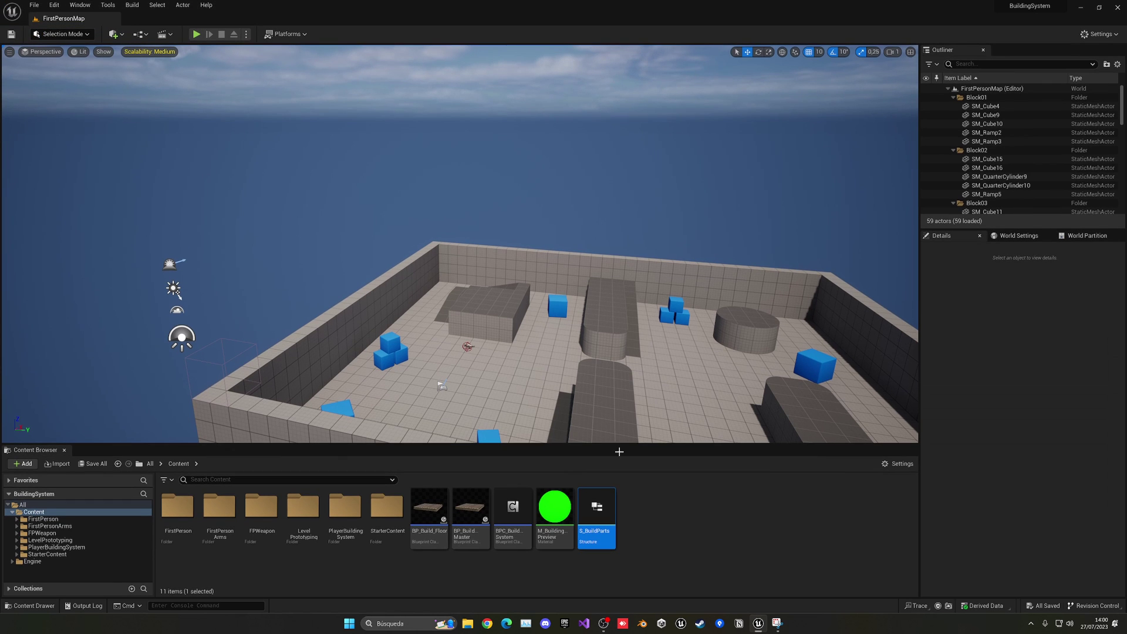
Create a Data Table using the S_BuildParts row structure, named DT_BuildParts
{"action": "right_click", "coordinate": [647, 504]}
{"action": "mouse_move", "coordinate": [722, 356]}
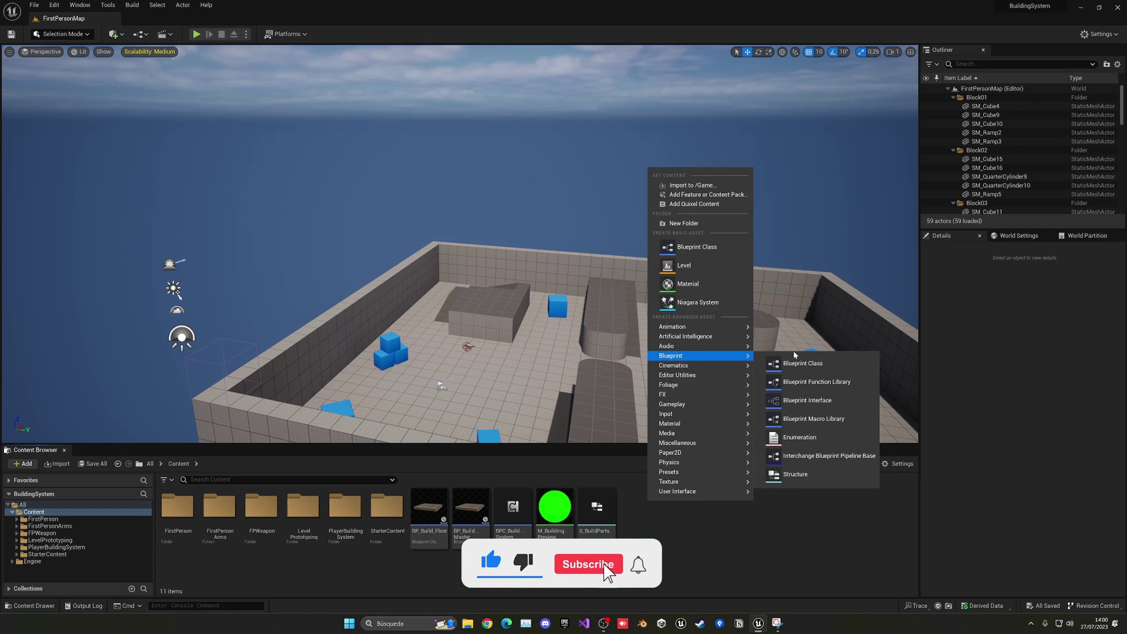
{"action": "mouse_move", "coordinate": [682, 345]}
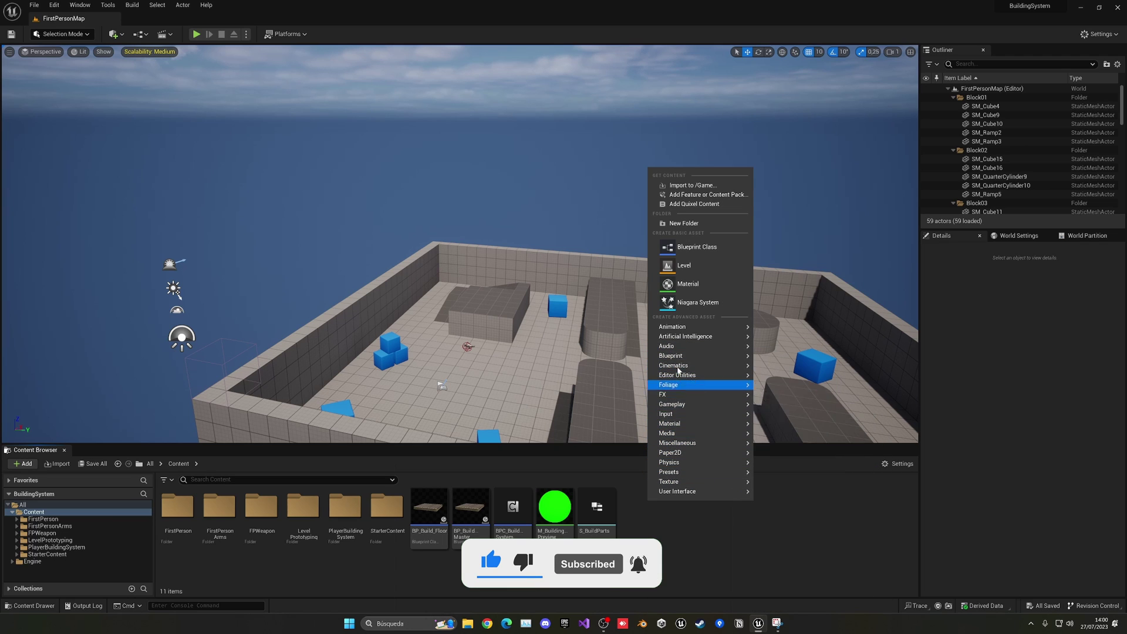
{"action": "mouse_move", "coordinate": [684, 442]}
{"action": "scroll", "coordinate": [796, 276], "scroll_direction": "down", "scroll_amount": 1}
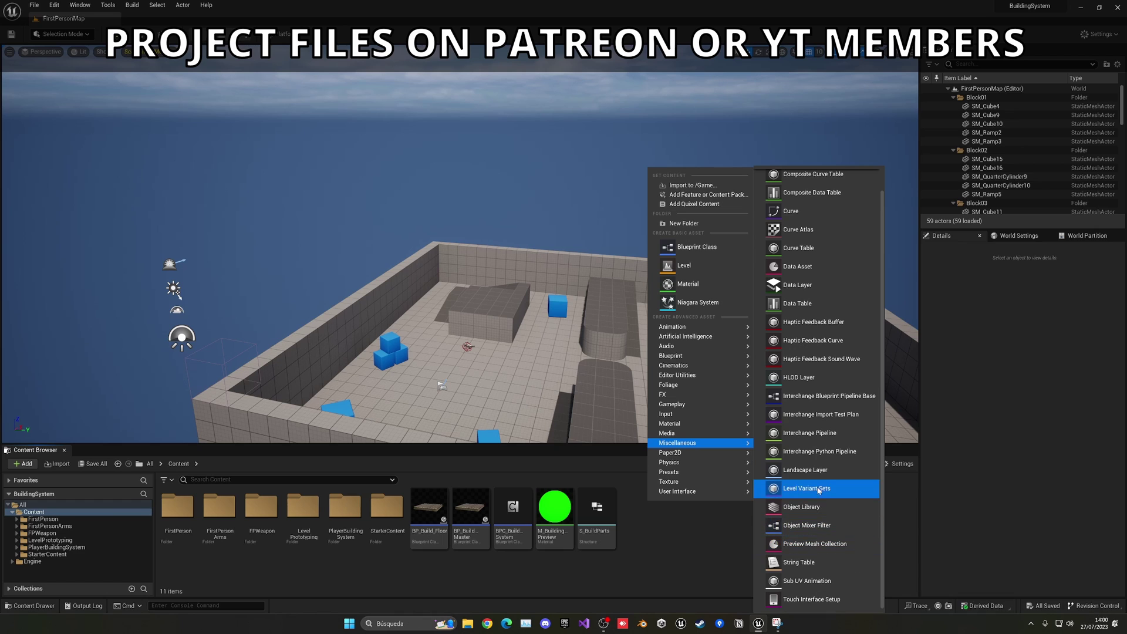
{"action": "left_click", "coordinate": [799, 303]}
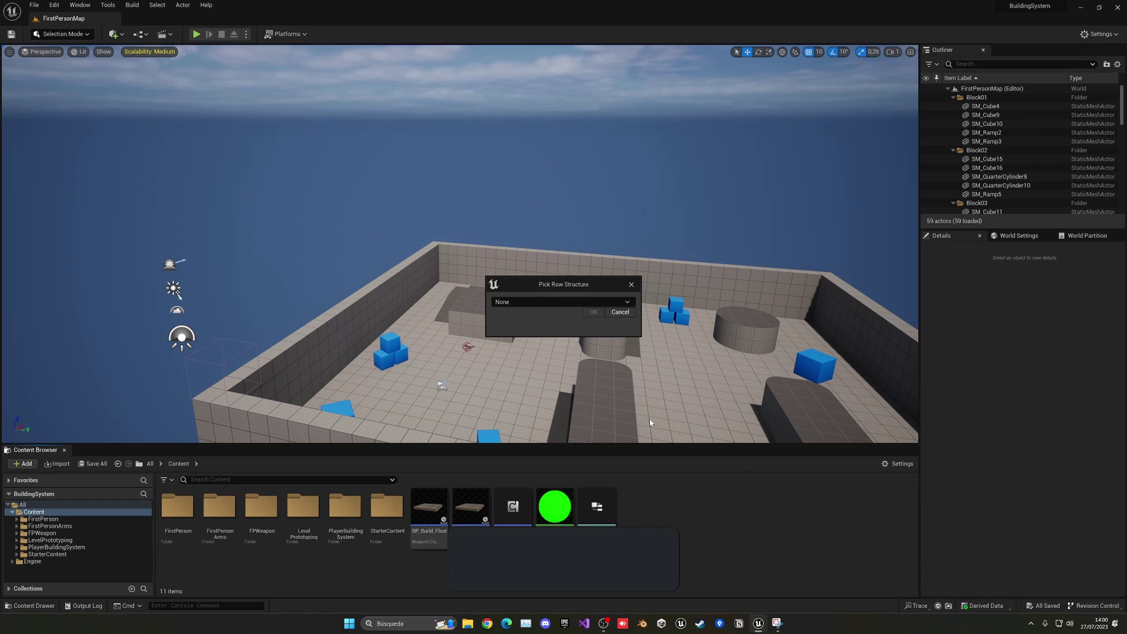
{"action": "left_click", "coordinate": [579, 304]}
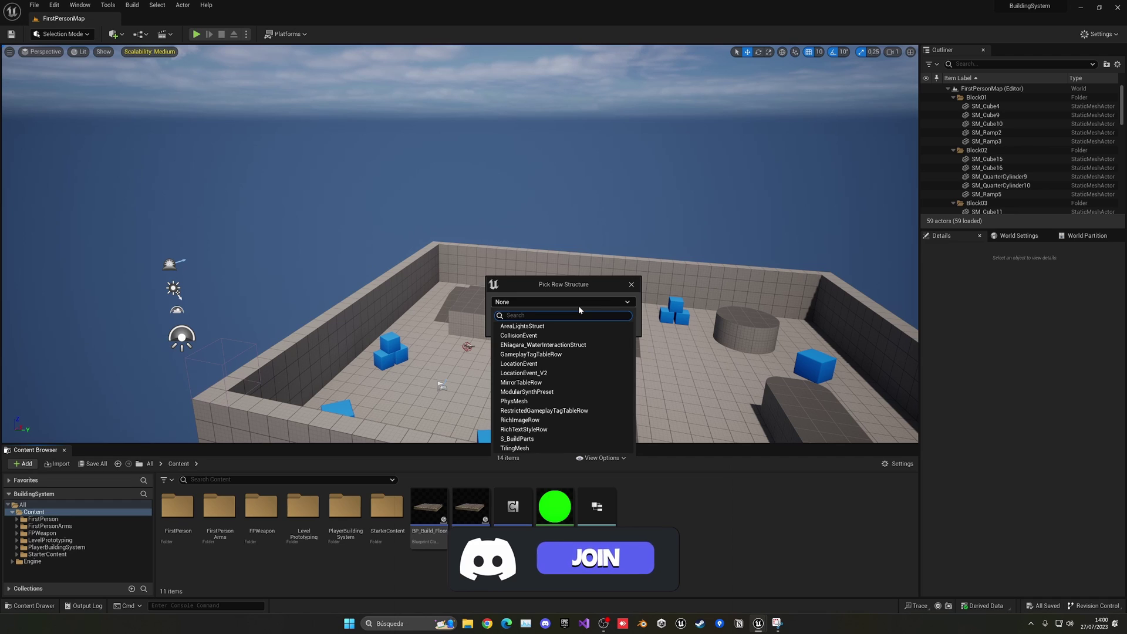
{"action": "type", "text": "bu"}
{"action": "left_click", "coordinate": [579, 324]}
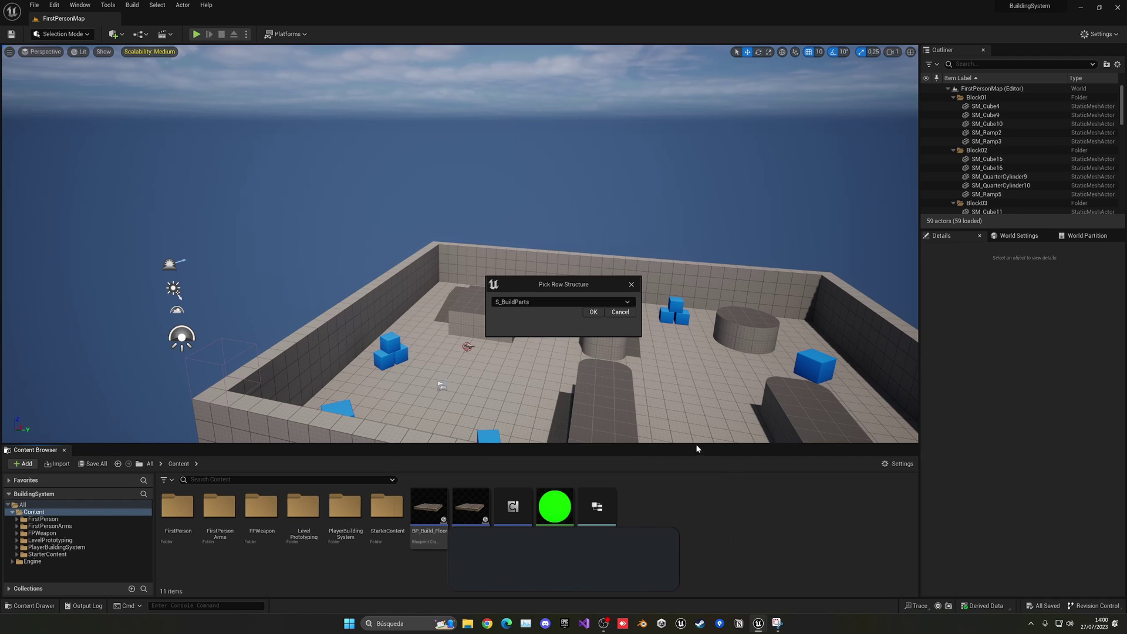
{"action": "left_click", "coordinate": [615, 322]}
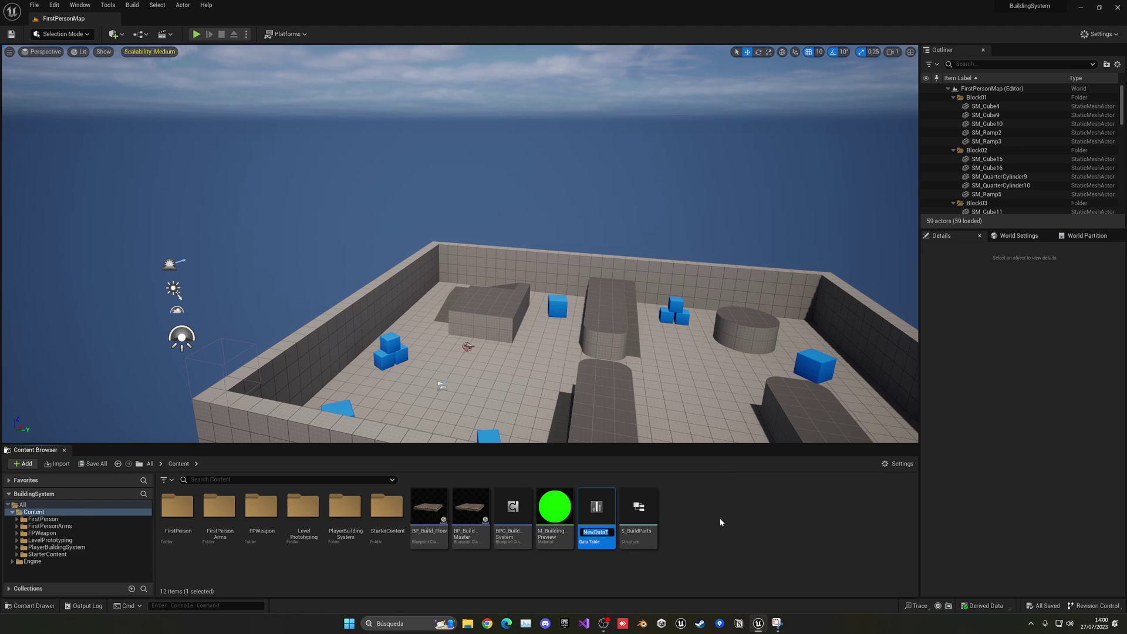
{"action": "type", "text": "DT"}
{"action": "type", "text": "_Bu"}
{"action": "type", "text": "ildParts"}
Open and dock DT_BuildParts, then add a row named Floor with Name value Floor
{"action": "key", "text": "Return"}
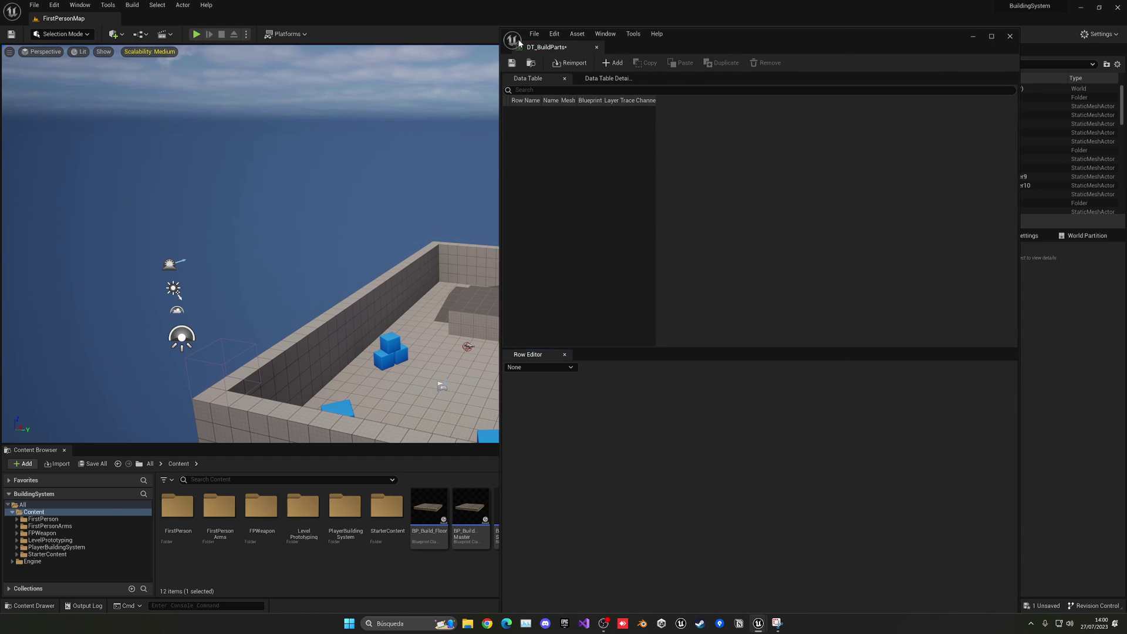
{"action": "left_click_drag", "start_coordinate": [562, 47], "coordinate": [305, 18]}
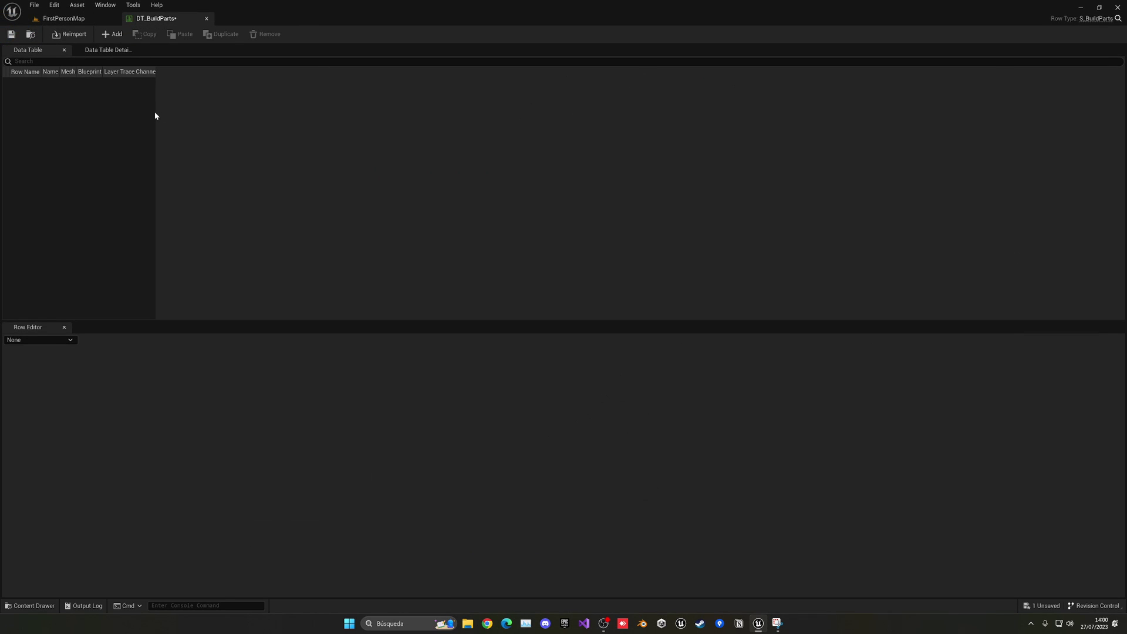
{"action": "left_click", "coordinate": [113, 33]}
{"action": "left_click", "coordinate": [31, 84]}
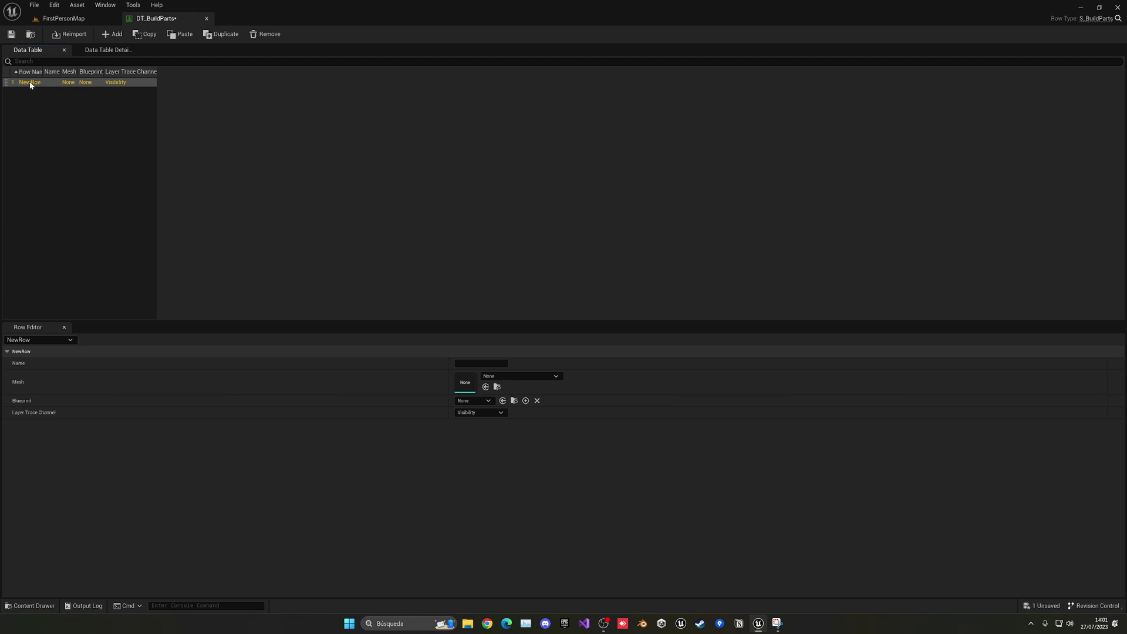
{"action": "left_click", "coordinate": [31, 84]}
{"action": "type", "text": "Floor"}
{"action": "key", "text": "Return"}
{"action": "left_click", "coordinate": [480, 363]}
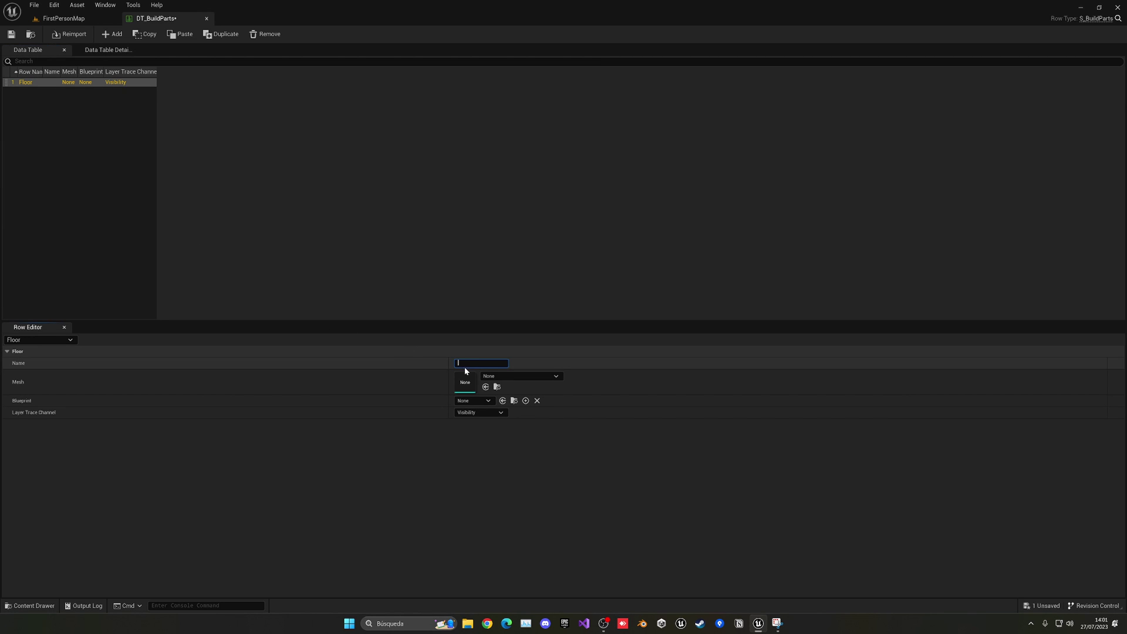
{"action": "type", "text": "Floor"}
{"action": "key", "text": "Return"}
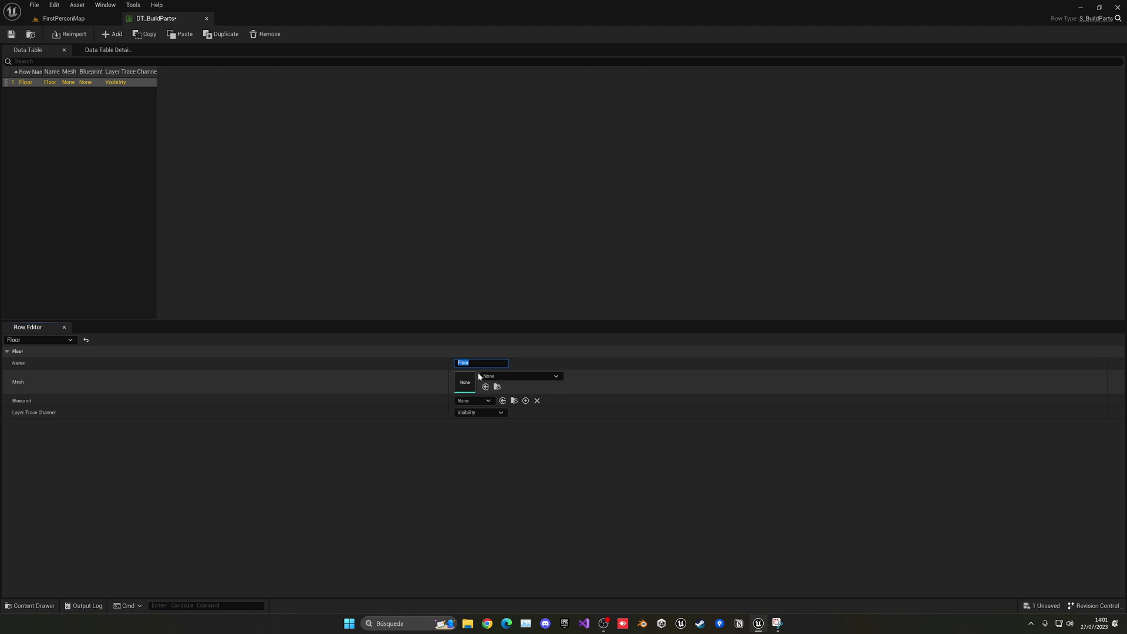
Give Floor mesh SM_Floor_Wood_01, blueprint BP_Build_Floor and Visibility trace channel, then add a row
{"action": "left_click", "coordinate": [496, 377]}
{"action": "type", "text": "floor"}
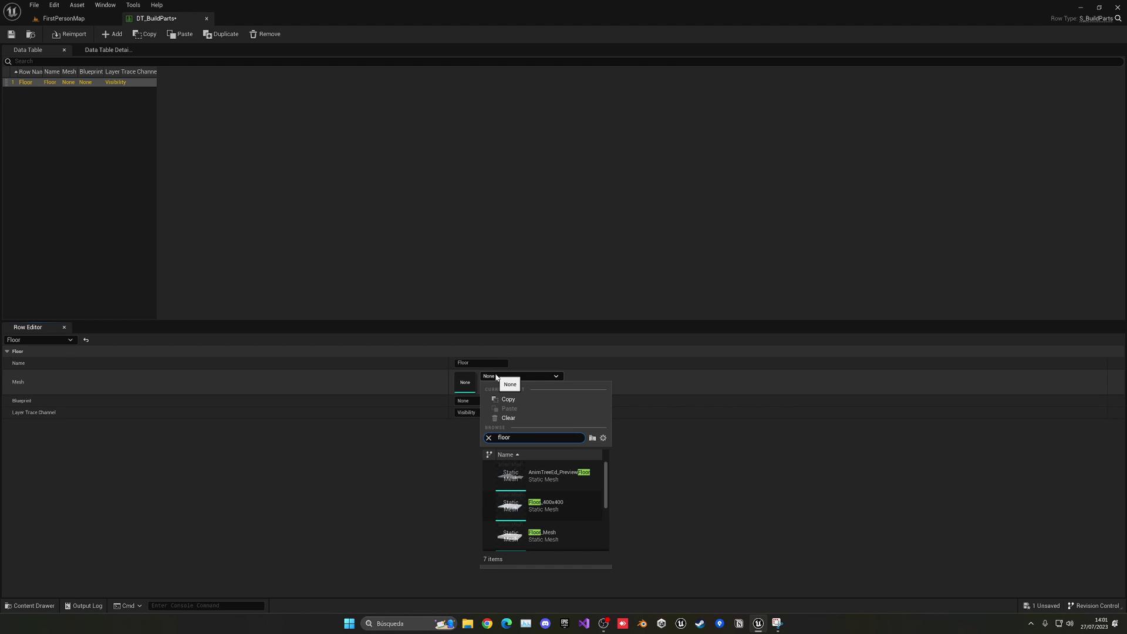
{"action": "scroll", "coordinate": [570, 518], "scroll_direction": "down", "scroll_amount": 3}
{"action": "scroll", "coordinate": [566, 517], "scroll_direction": "down", "scroll_amount": 1}
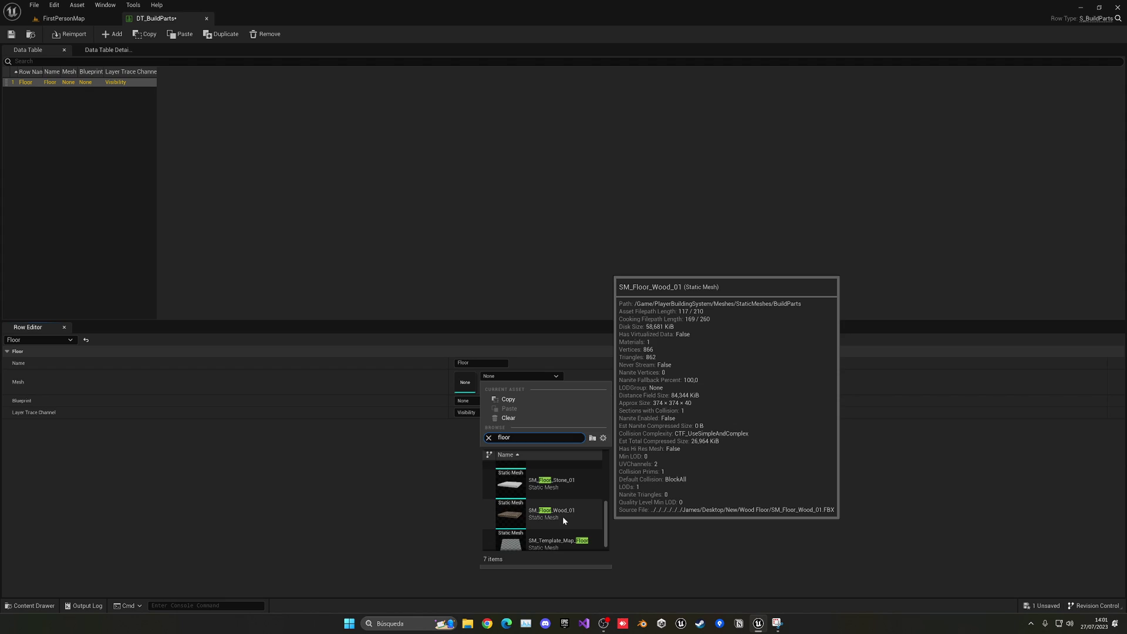
{"action": "left_click", "coordinate": [563, 516]}
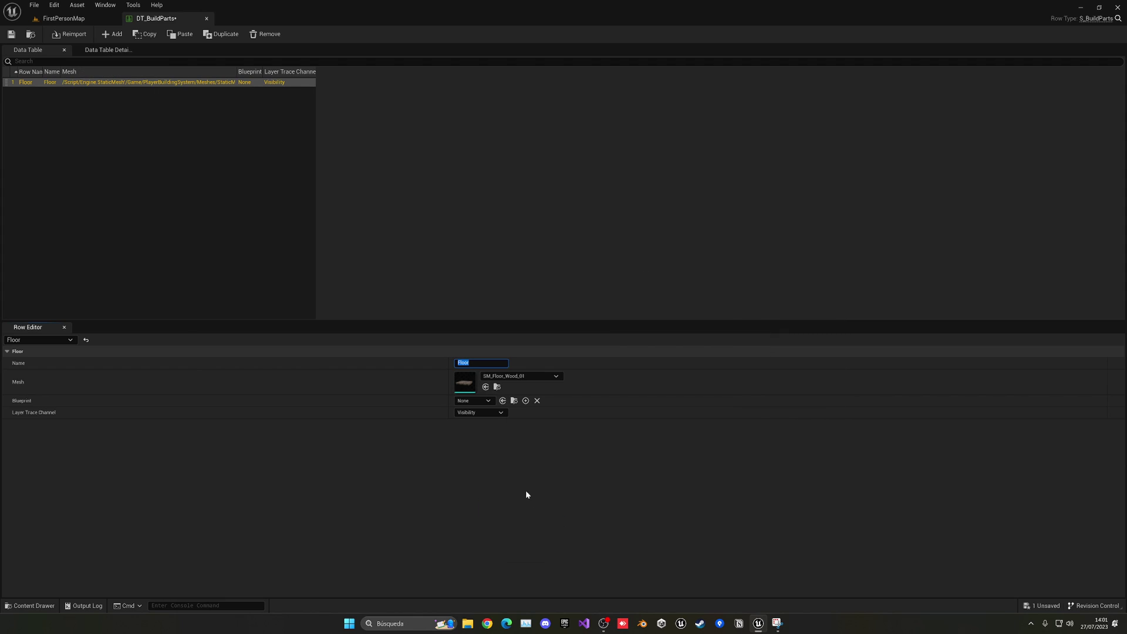
{"action": "left_click", "coordinate": [471, 400]}
{"action": "type", "text": "floo"}
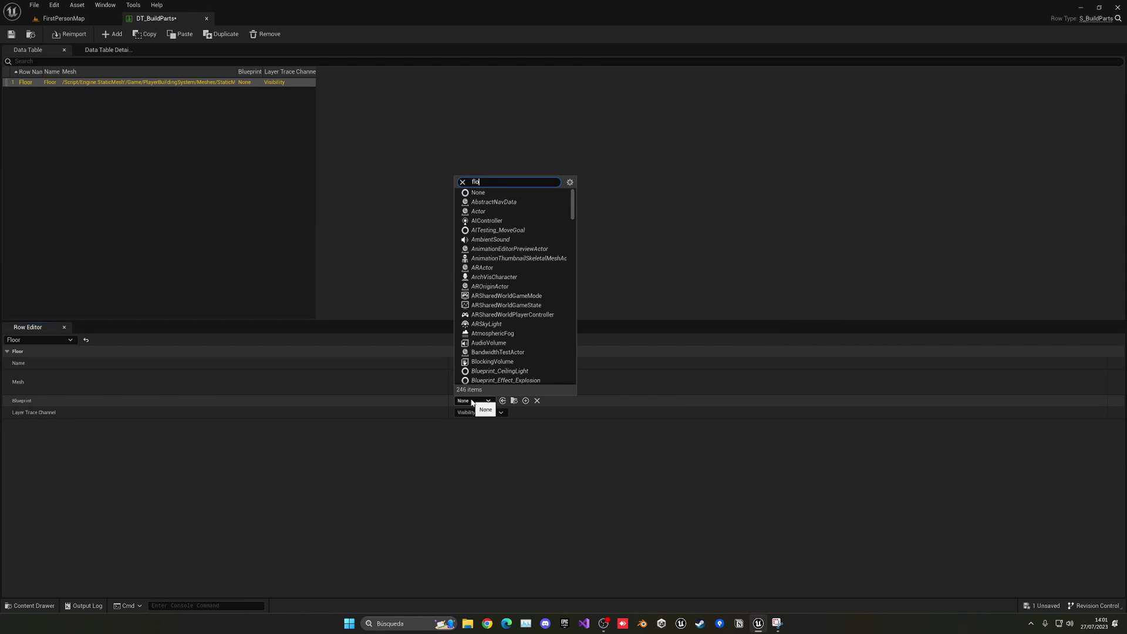
{"action": "left_click", "coordinate": [490, 432]}
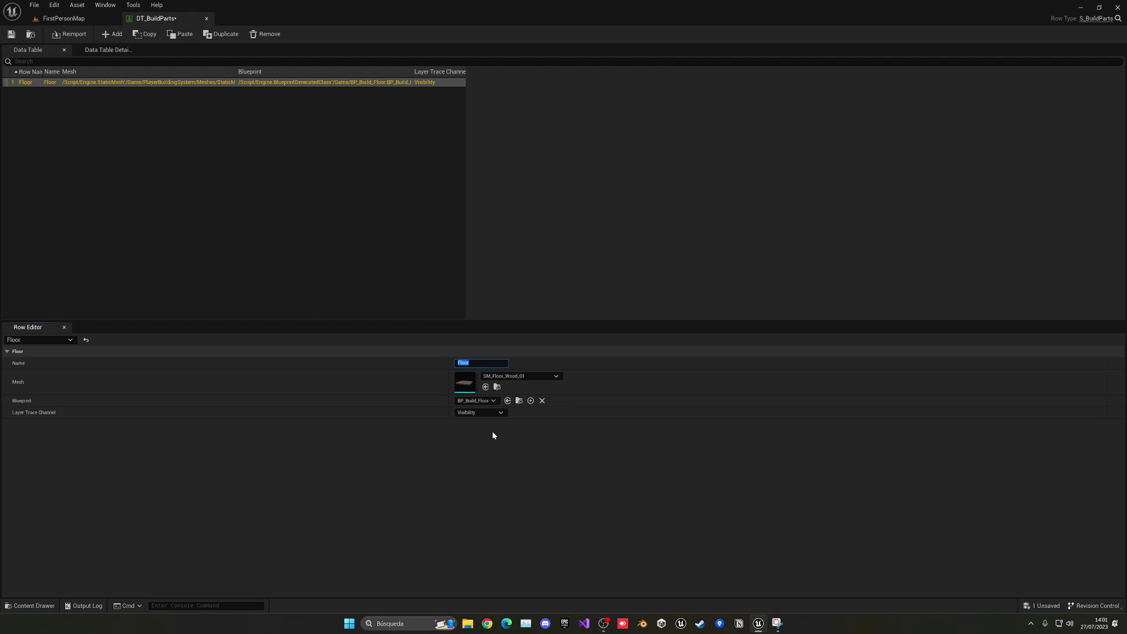
{"action": "left_click", "coordinate": [485, 413]}
{"action": "left_click", "coordinate": [433, 478]}
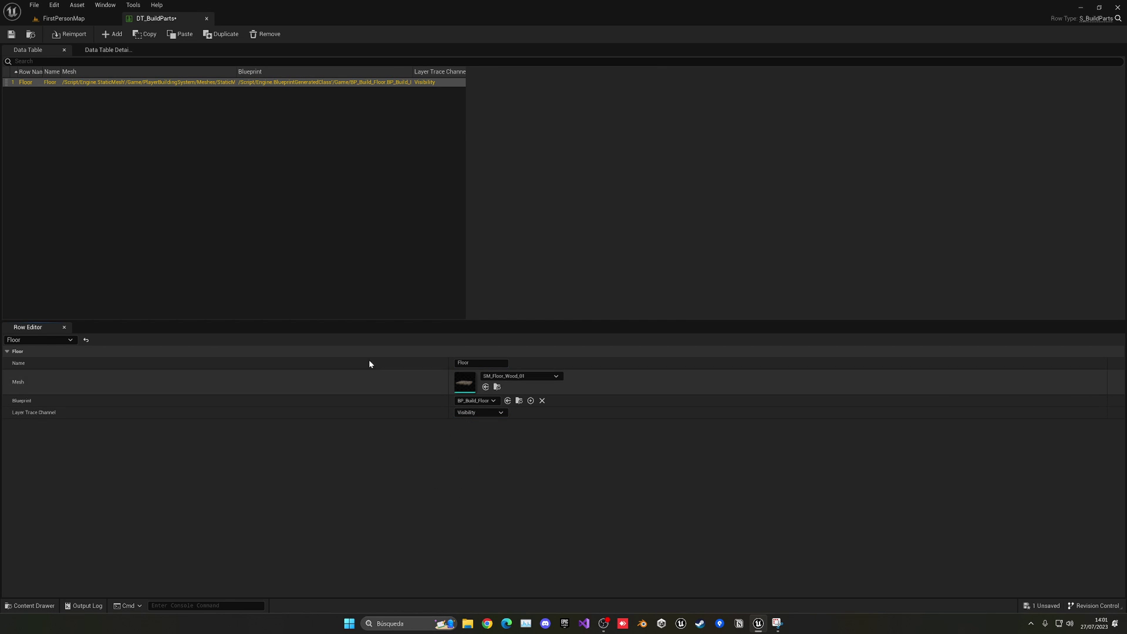
{"action": "left_click", "coordinate": [113, 35]}
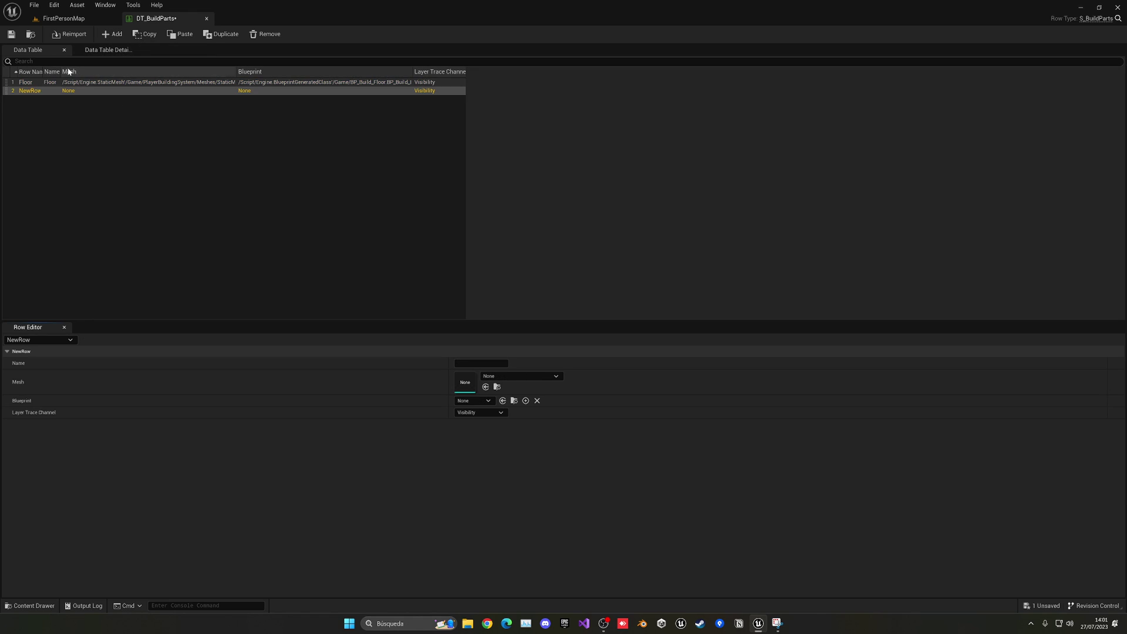
Rename the new row to Wall and start editing its Name value
{"action": "double_click", "coordinate": [33, 91]}
{"action": "type", "text": "Wall"}
{"action": "key", "text": "Return"}
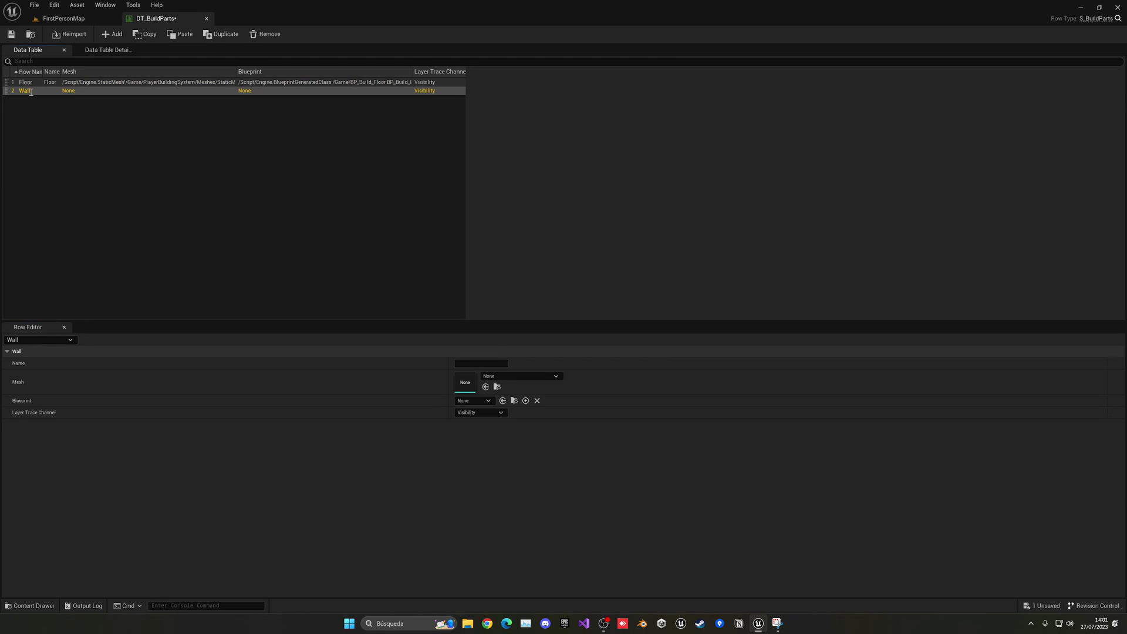
{"action": "left_click", "coordinate": [473, 364]}
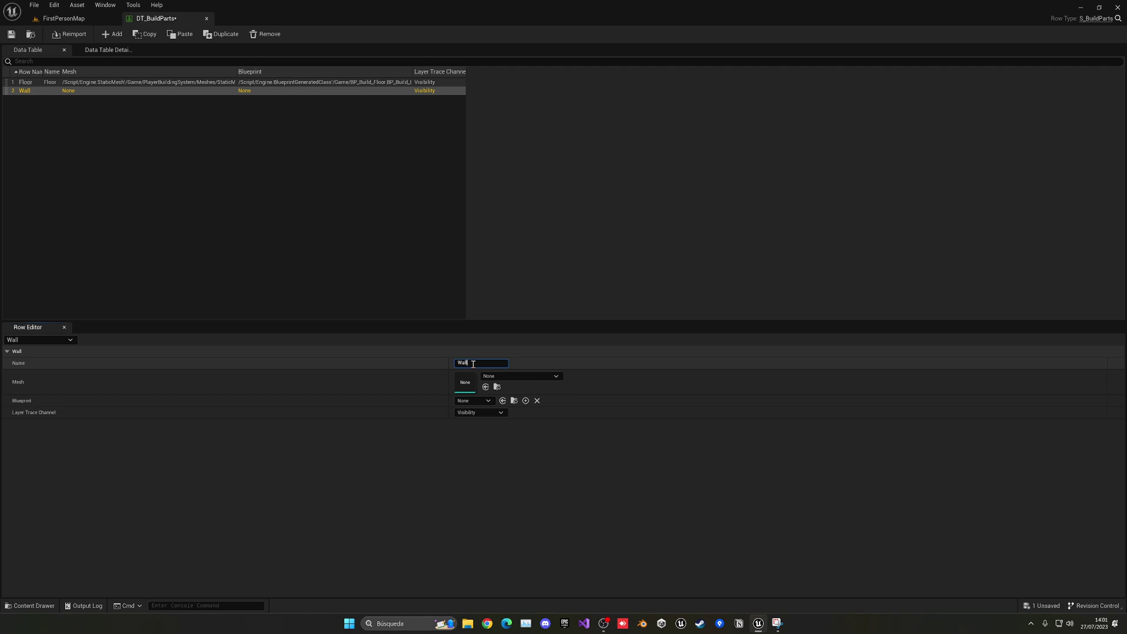
Assign SM_Wall_Wood_02 as the Wall row's mesh, leaving its blueprint as None
{"action": "left_click", "coordinate": [511, 376]}
{"action": "type", "text": "wall"}
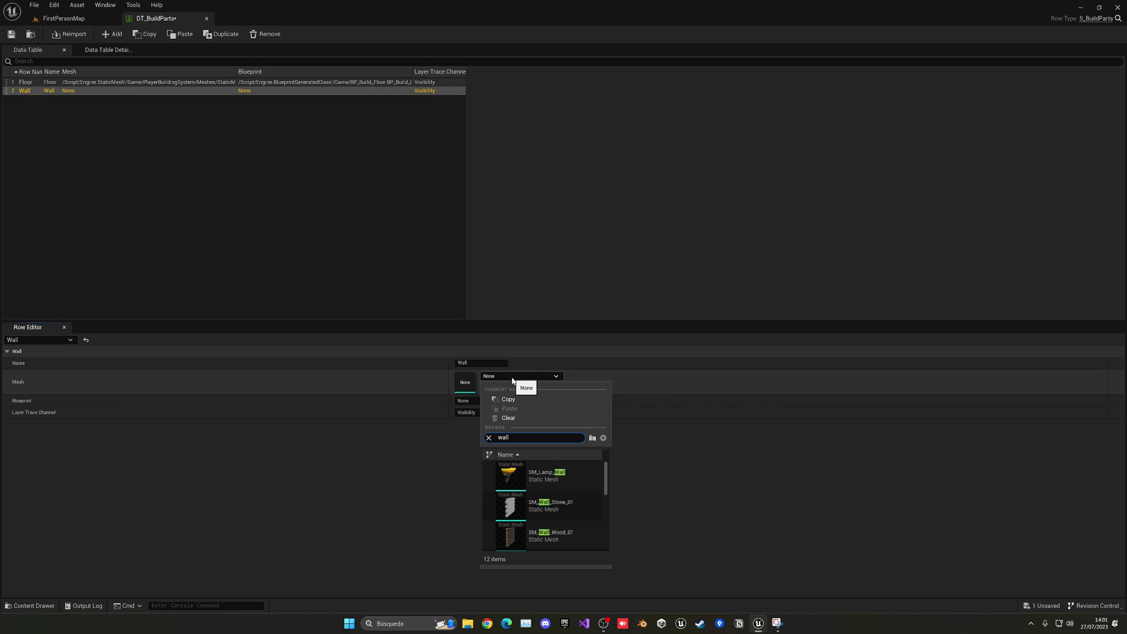
{"action": "scroll", "coordinate": [548, 496], "scroll_direction": "down", "scroll_amount": 1}
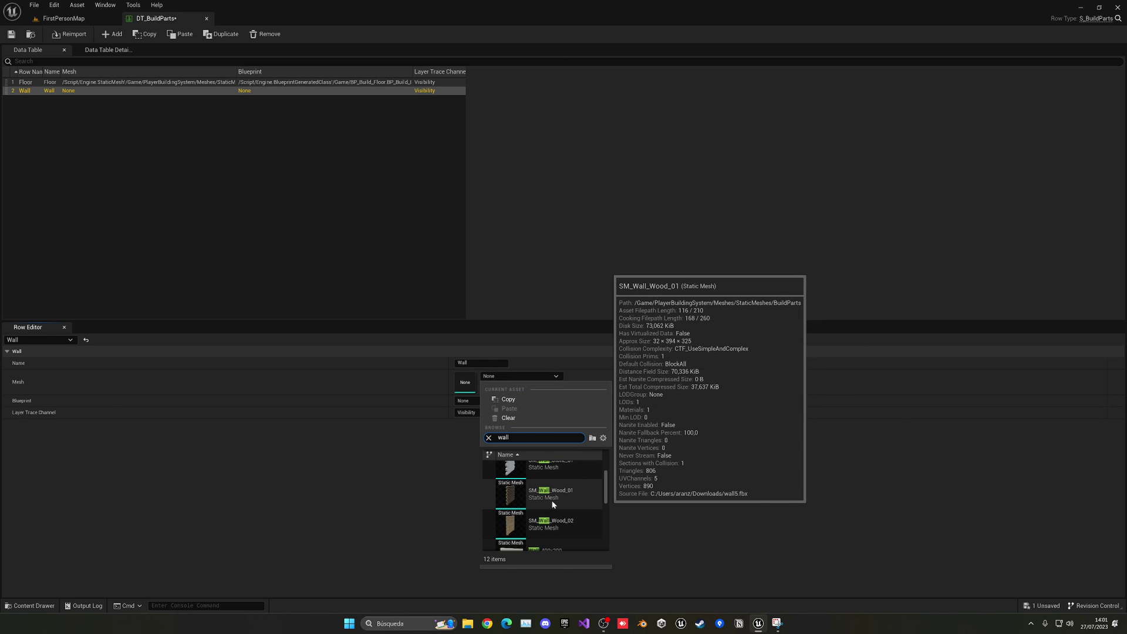
{"action": "scroll", "coordinate": [556, 502], "scroll_direction": "down", "scroll_amount": 1}
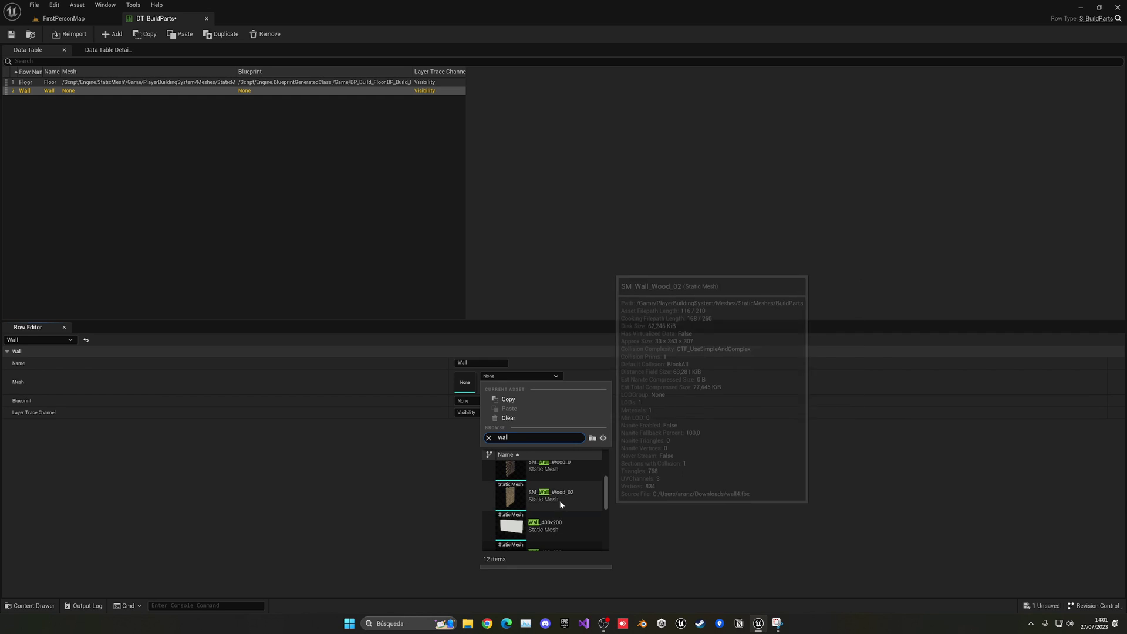
{"action": "left_click", "coordinate": [558, 500]}
{"action": "left_click", "coordinate": [520, 376]}
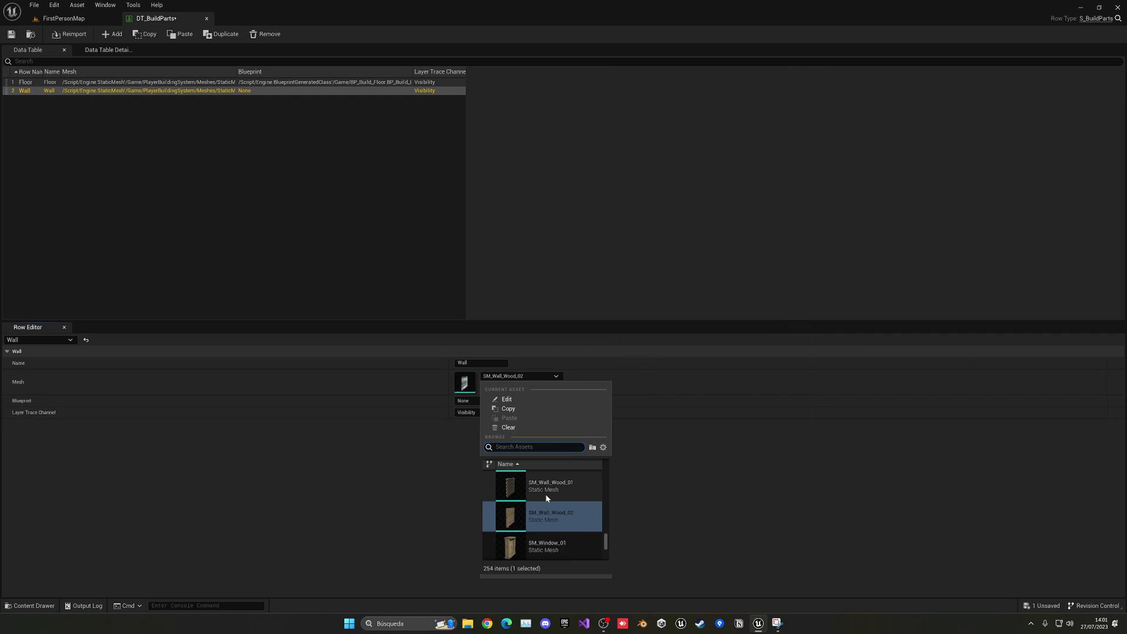
{"action": "left_click", "coordinate": [470, 424]}
{"action": "left_click", "coordinate": [471, 400]}
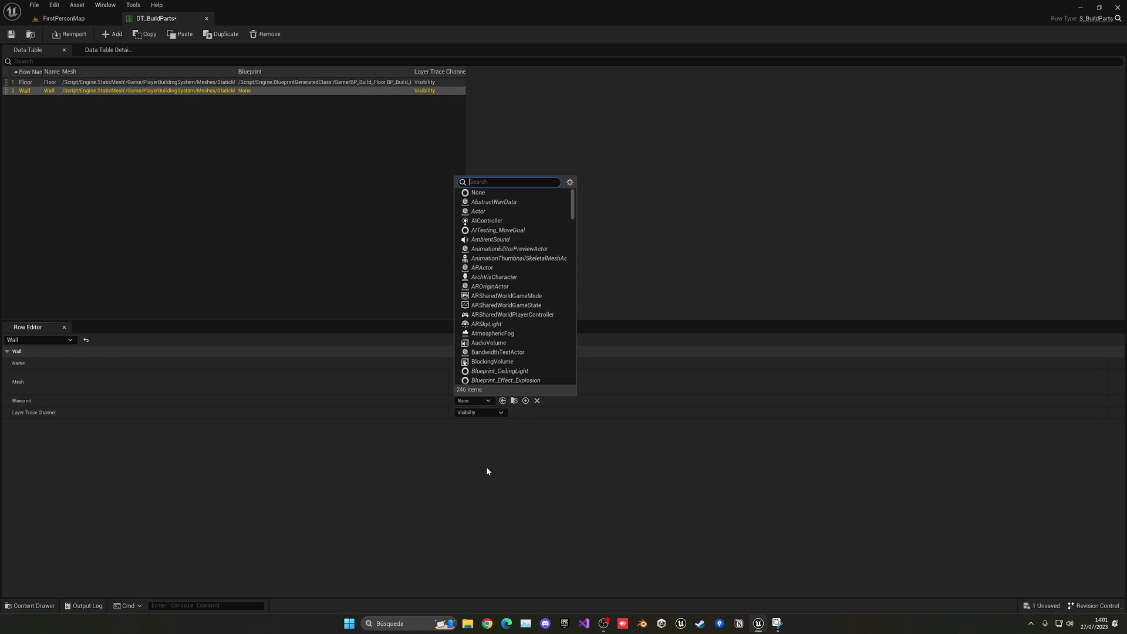
{"action": "left_click", "coordinate": [393, 445]}
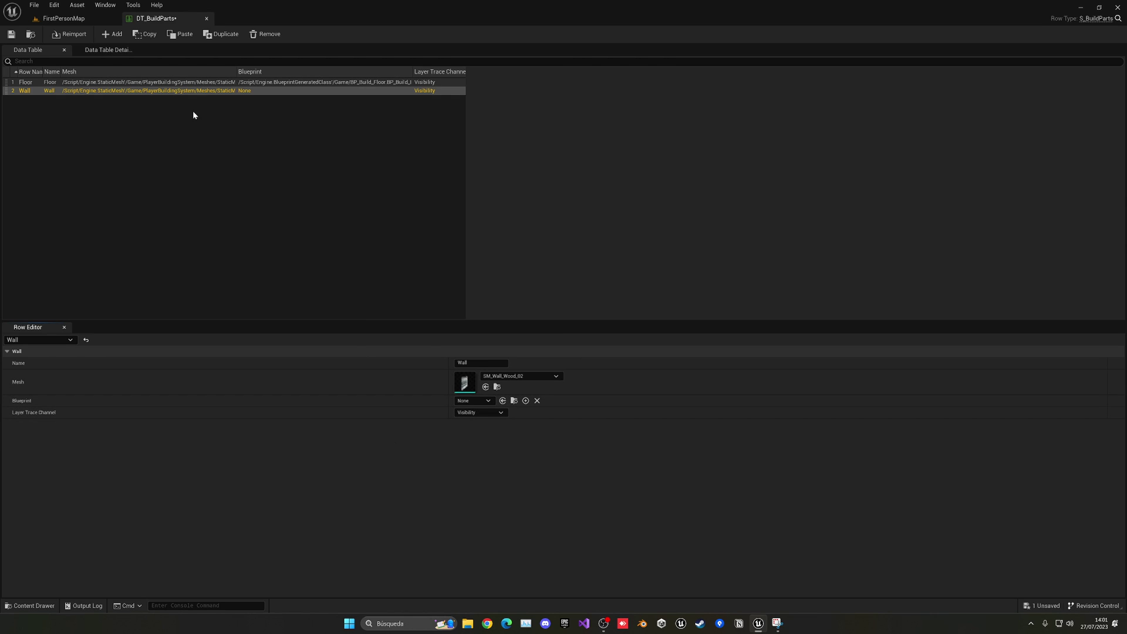
Add a third row named Window with Name value Window
{"action": "left_click", "coordinate": [111, 33]}
{"action": "double_click", "coordinate": [26, 100]}
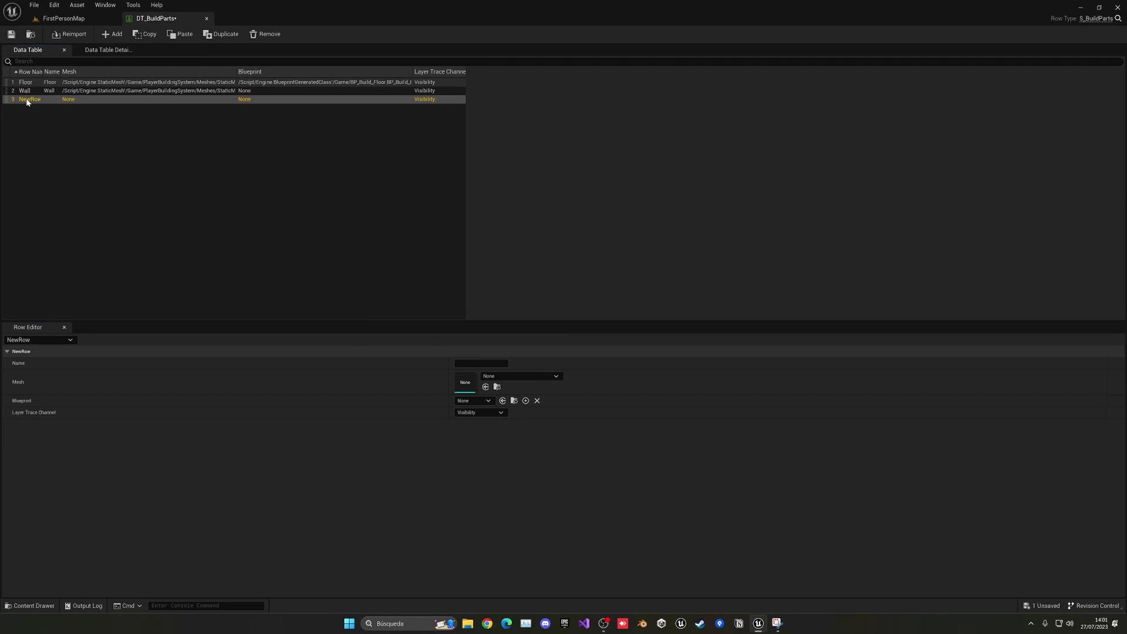
{"action": "type", "text": "Window"}
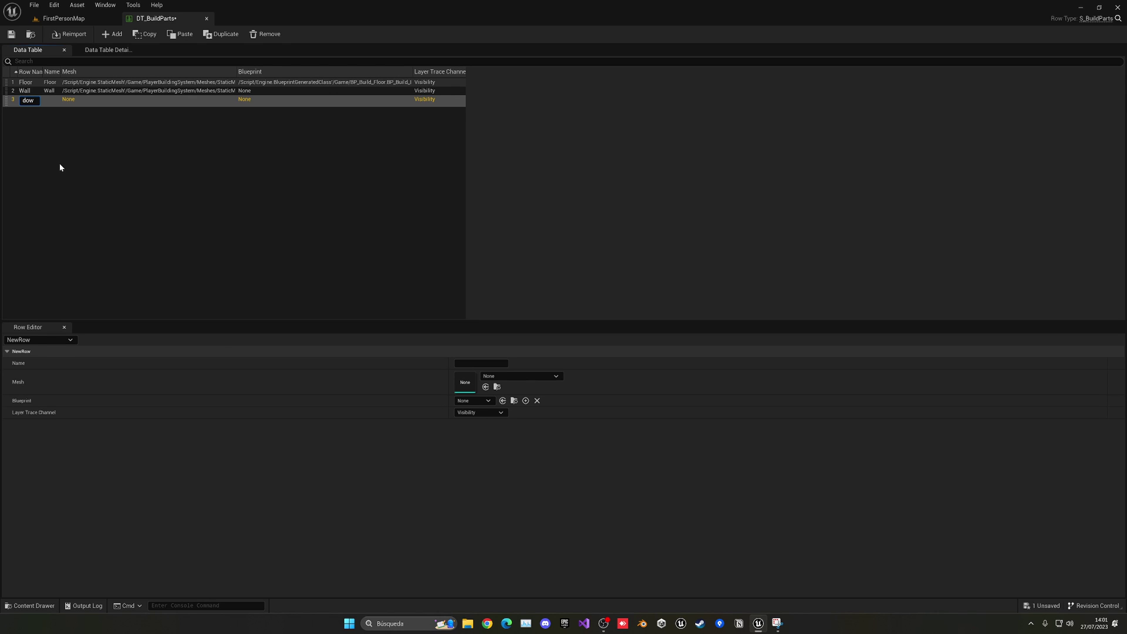
{"action": "key", "text": "Return"}
{"action": "left_click", "coordinate": [455, 363]}
{"action": "type", "text": "Win"}
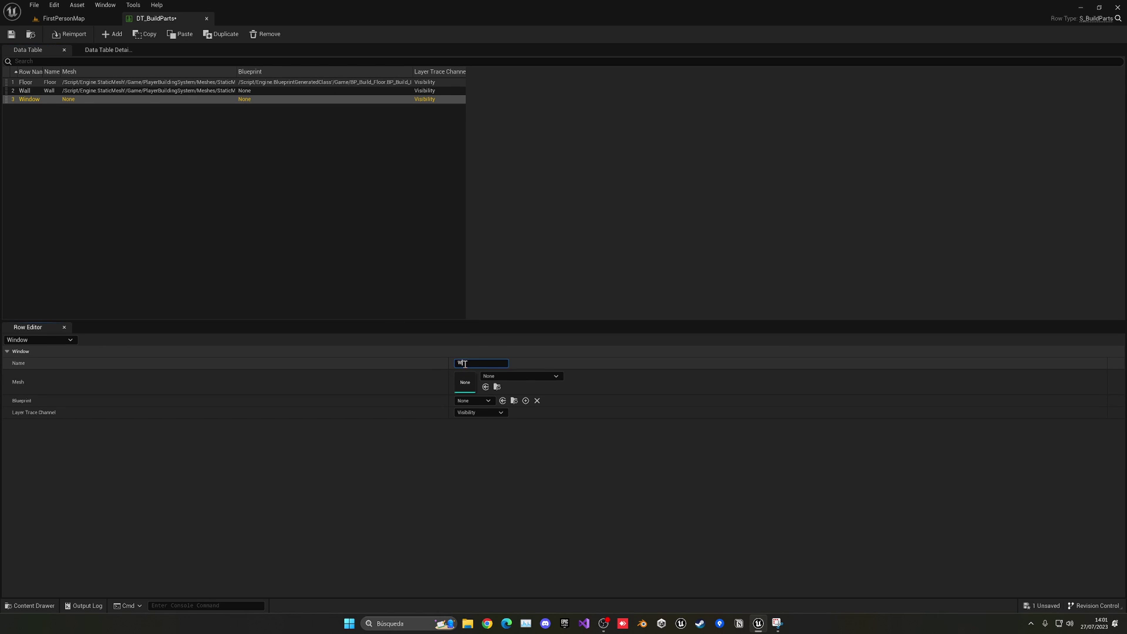
{"action": "type", "text": "dow"}
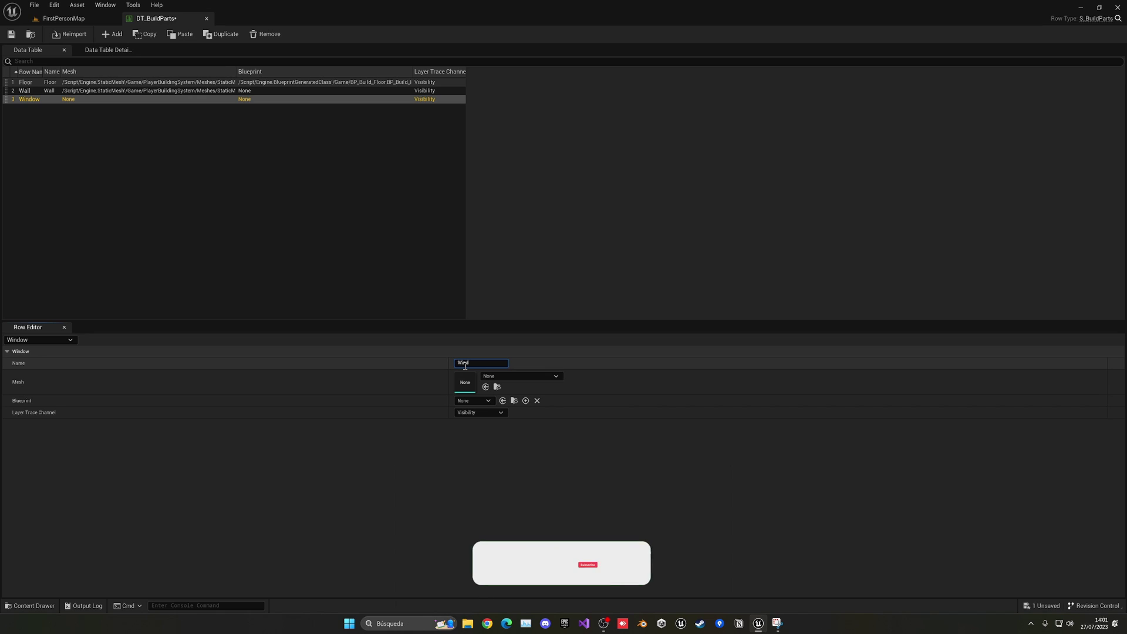
Assign SM_WindowFrame_Wood_02 as the Window row's mesh, leaving its blueprint as None
{"action": "left_click", "coordinate": [502, 376]}
{"action": "type", "text": "window"}
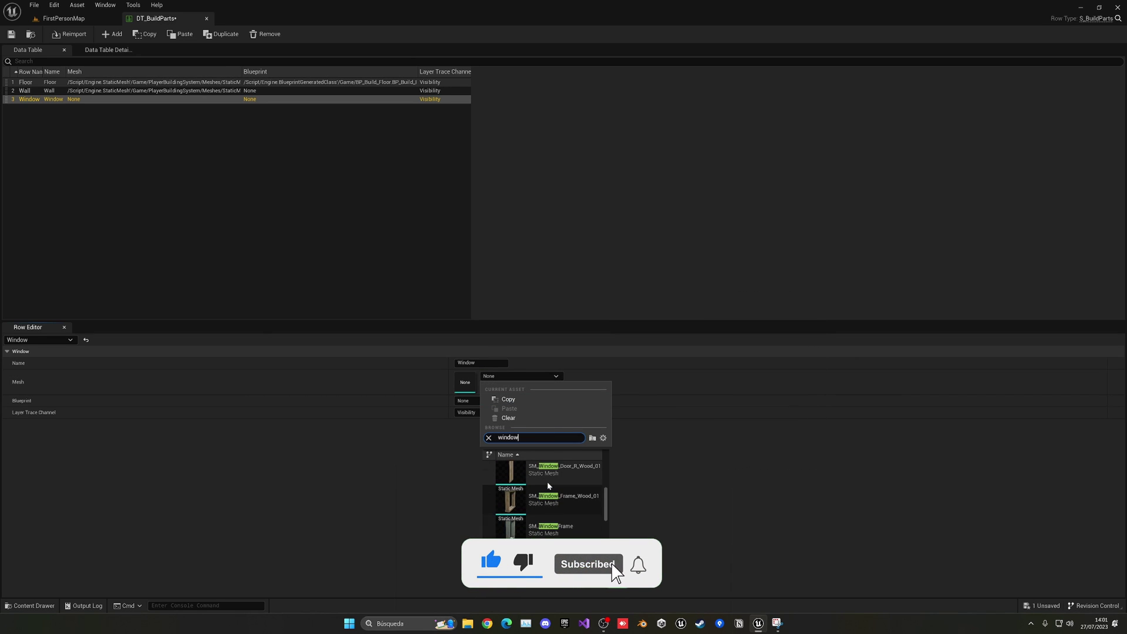
{"action": "scroll", "coordinate": [547, 487], "scroll_direction": "down", "scroll_amount": 3}
{"action": "left_click", "coordinate": [560, 506]}
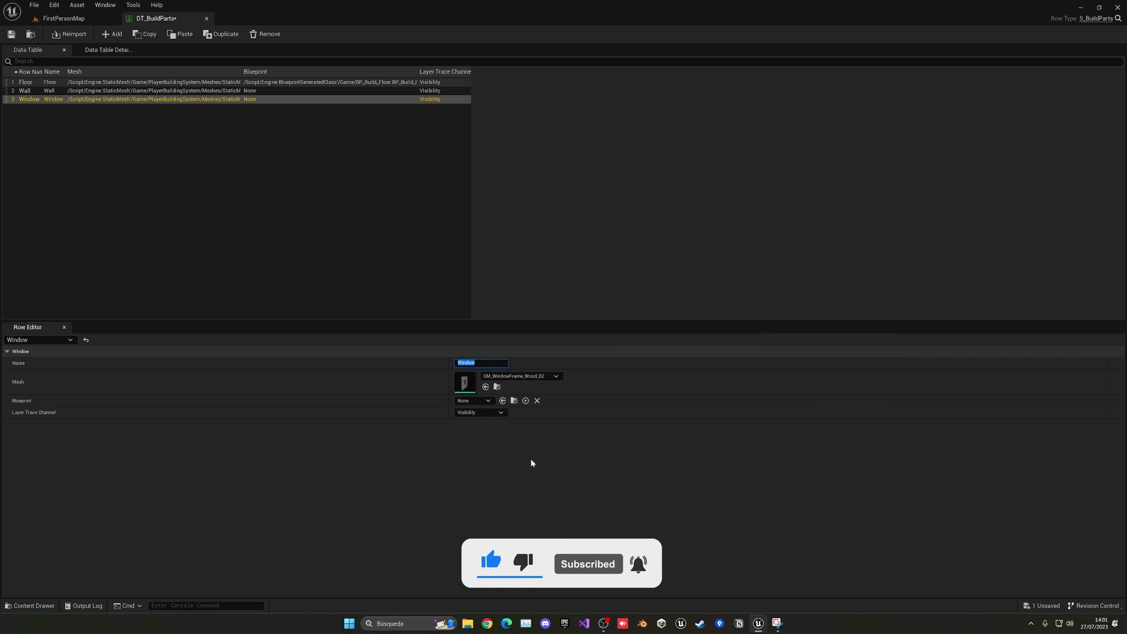
{"action": "left_click", "coordinate": [478, 402]}
{"action": "left_click", "coordinate": [485, 439]}
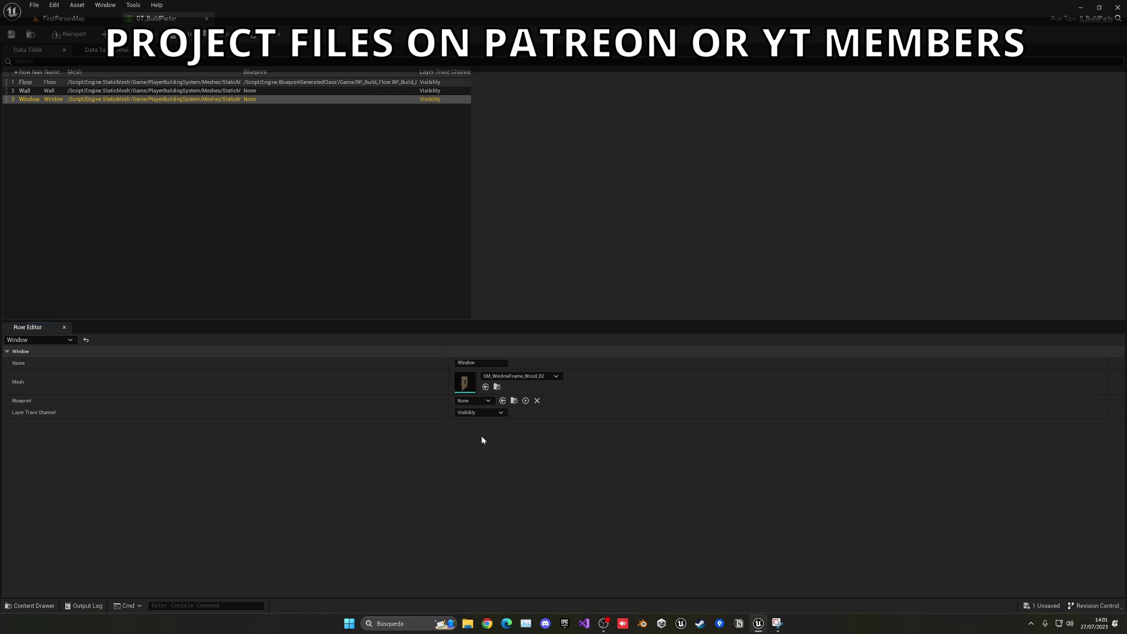
Save DT_BuildParts with its Floor, Wall and Window rows
{"action": "left_click", "coordinate": [11, 34]}
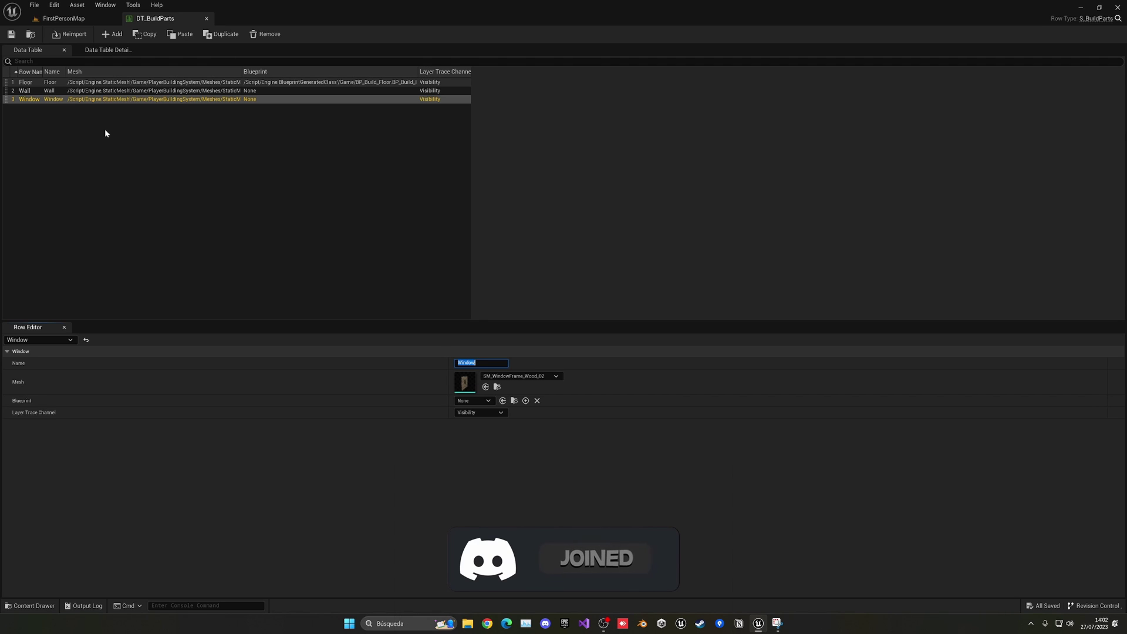
{"action": "left_click", "coordinate": [418, 454]}
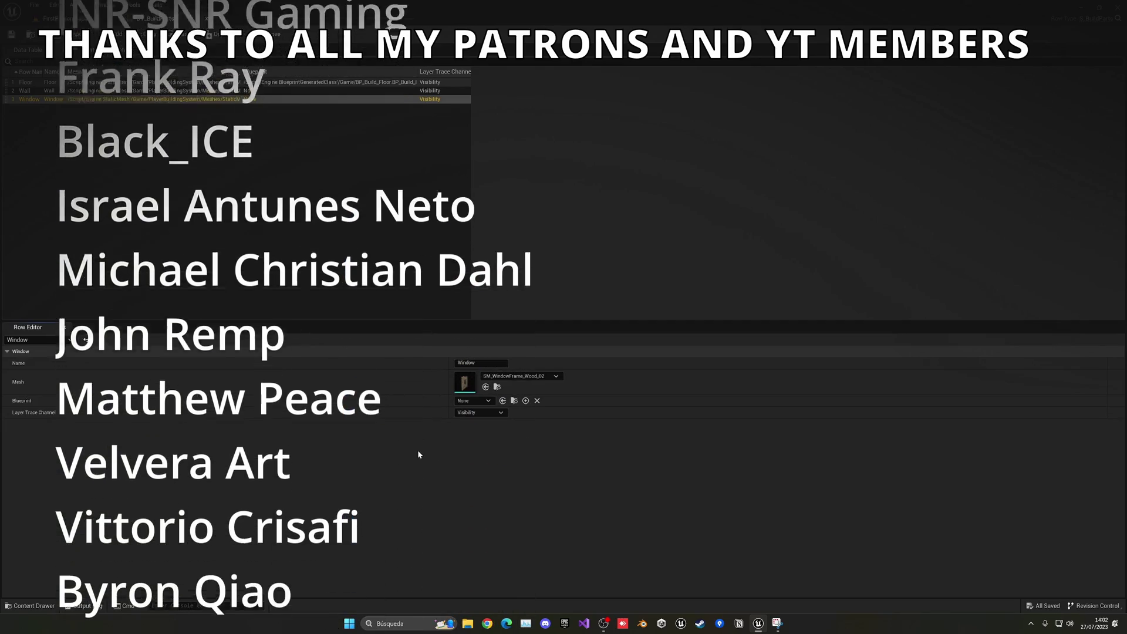
{"action": "left_click", "coordinate": [472, 362]}
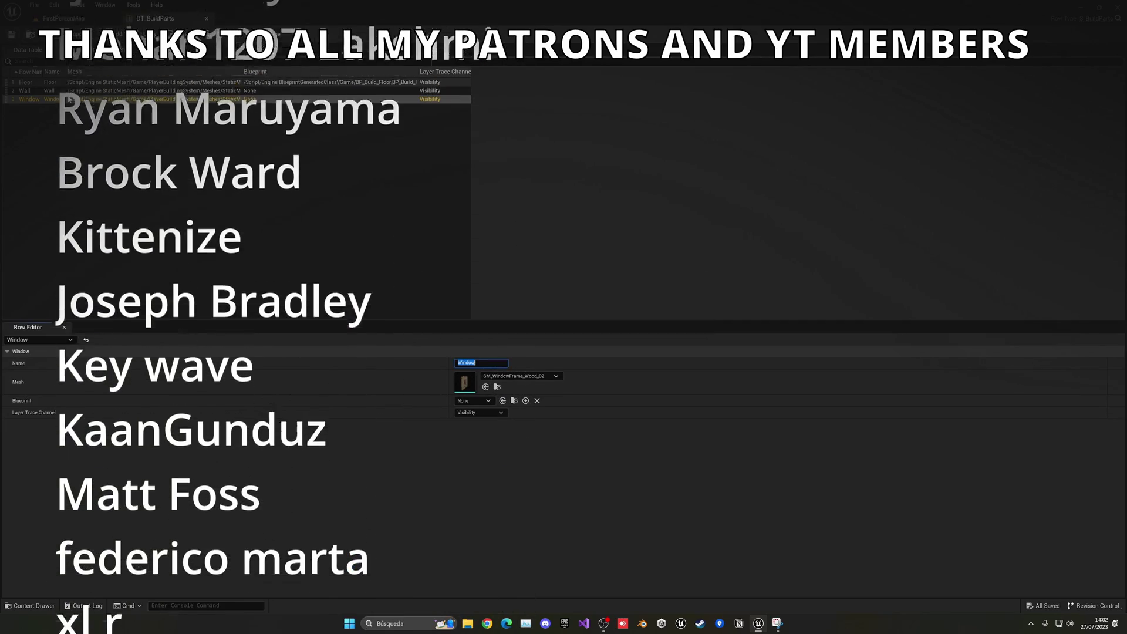